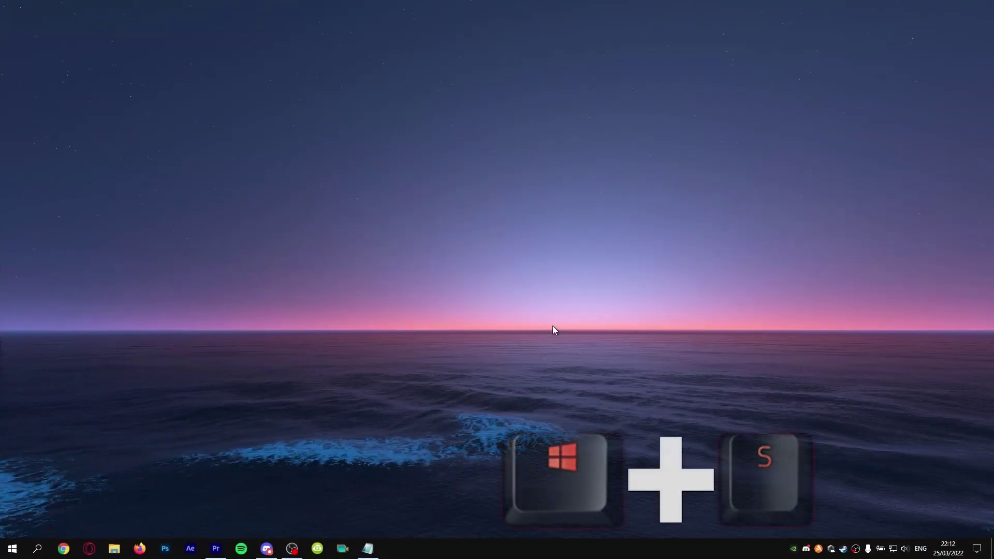
- Run dxdiag and examine the graphics device details for Display 1 and Display 2
key("super+s")
type("dxdiag")
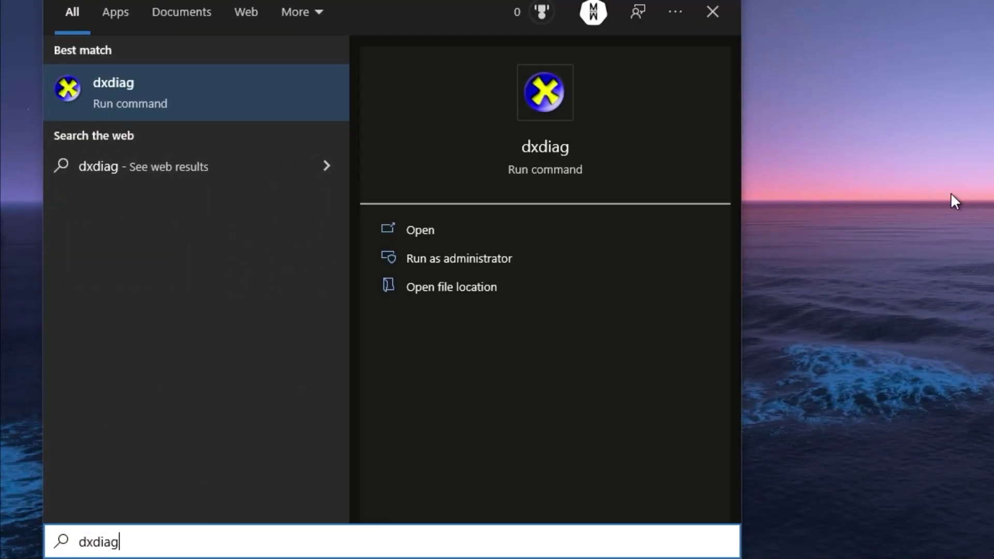
left_click(141, 108)
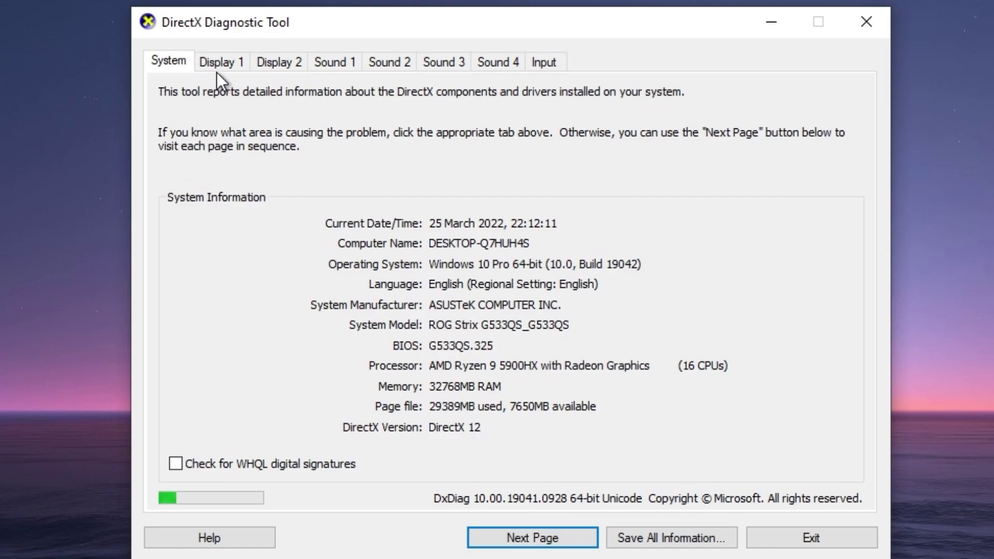
left_click(217, 67)
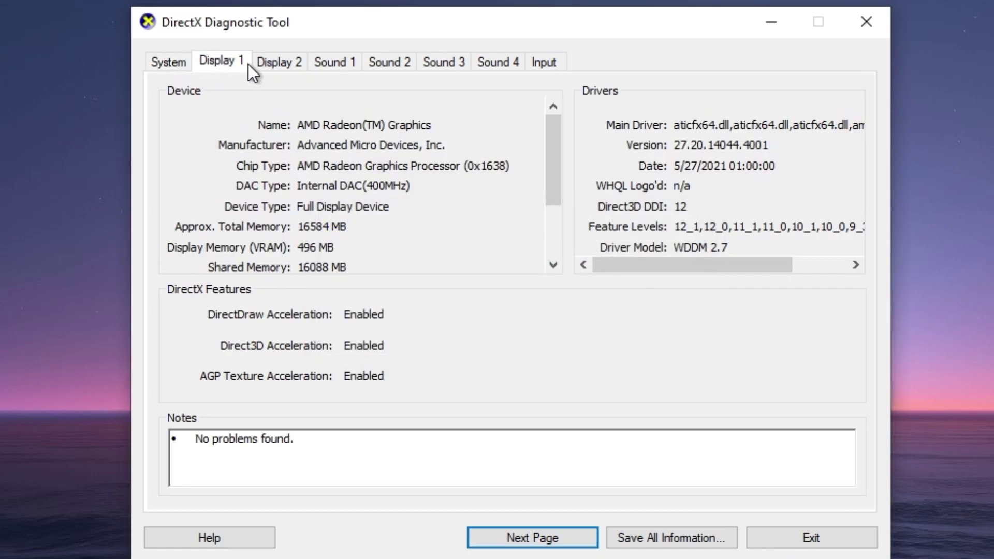
left_click(280, 62)
left_click(229, 70)
left_click(279, 67)
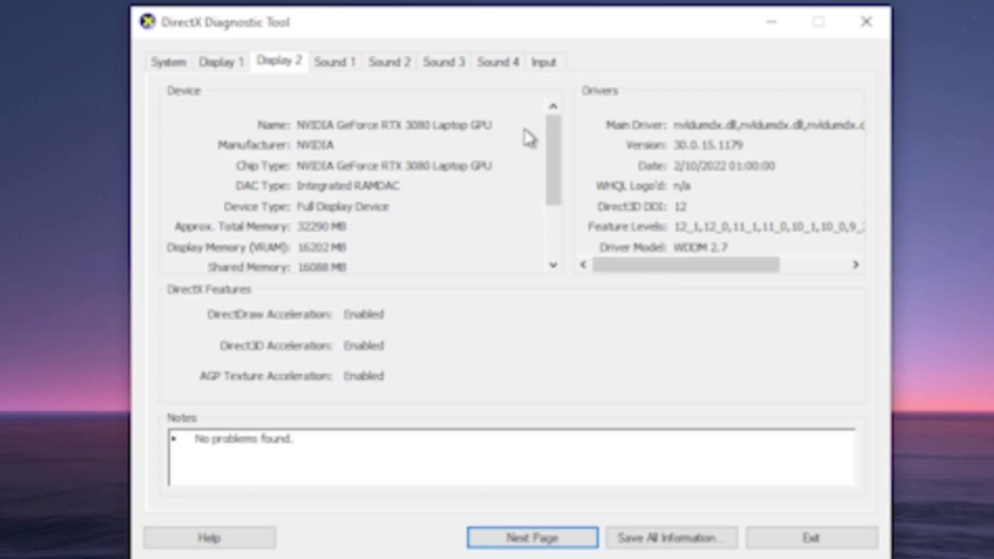
mouse_move(557, 133)
left_mouse_down()
mouse_move(554, 161)
mouse_move(547, 129)
left_mouse_up()
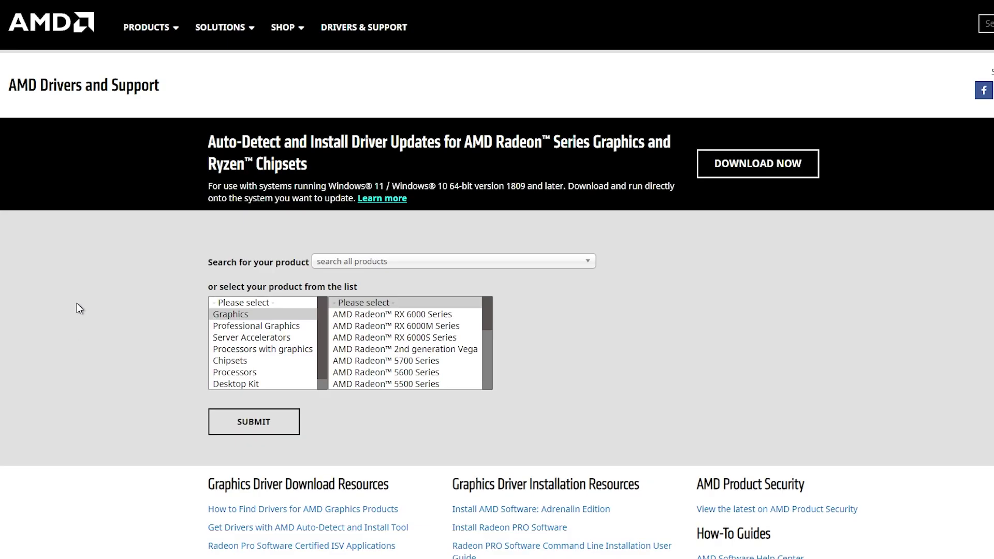
- Examine the automatic driver update options on the AMD and NVIDIA GeForce driver download pages
left_click_drag(204, 132, 550, 123)
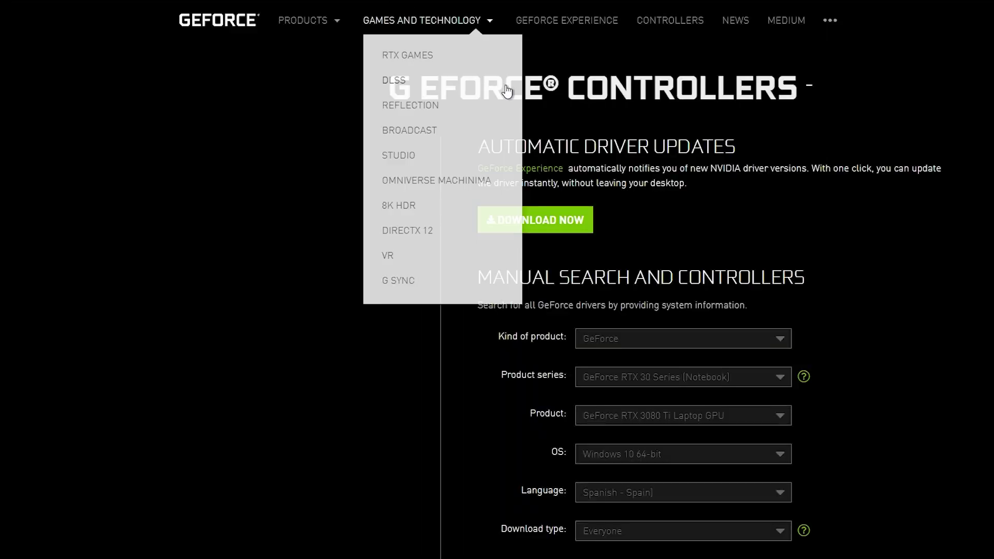
left_click_drag(752, 150, 477, 145)
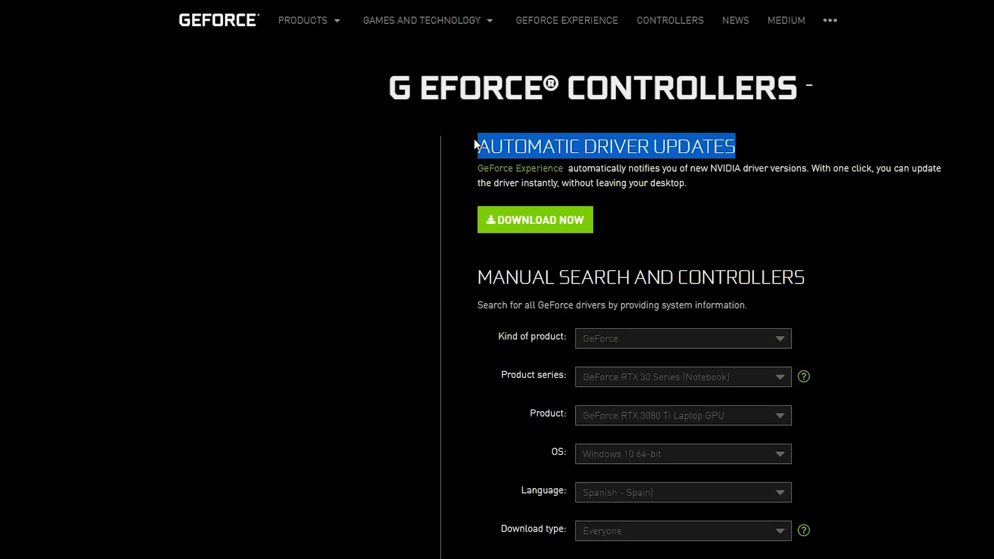
left_click(828, 155)
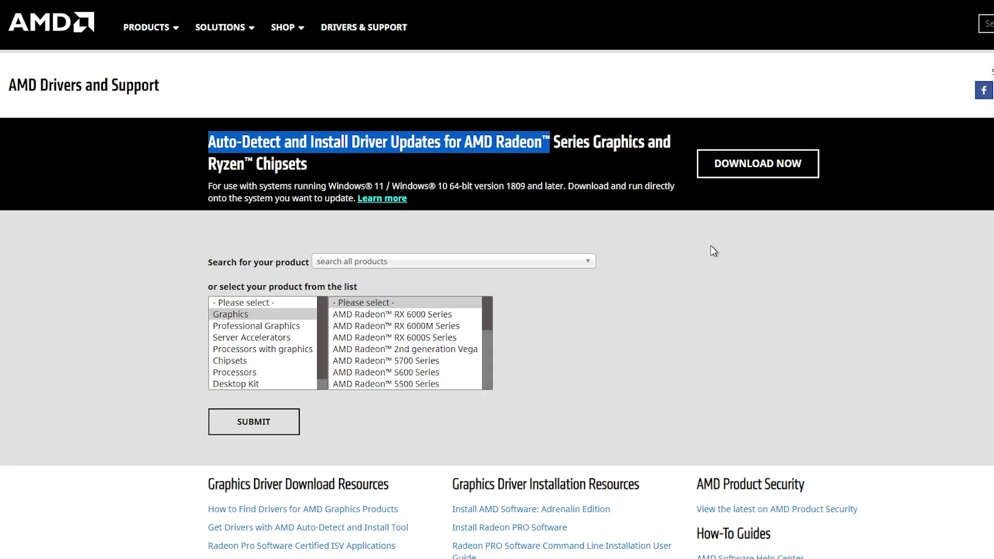
left_click(717, 179)
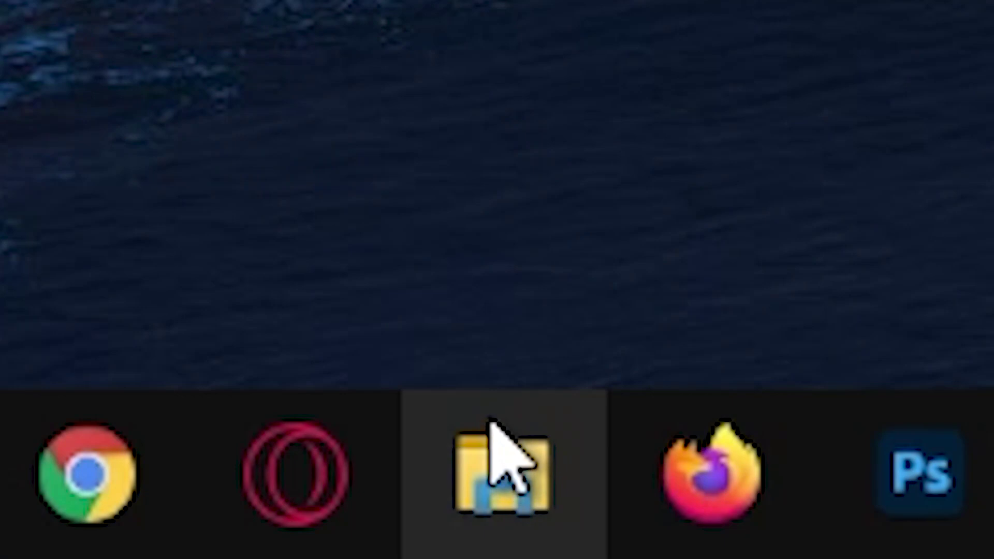
- Start Disk Cleanup from the properties of Local Disk (C:) in File Explorer
left_click(491, 423)
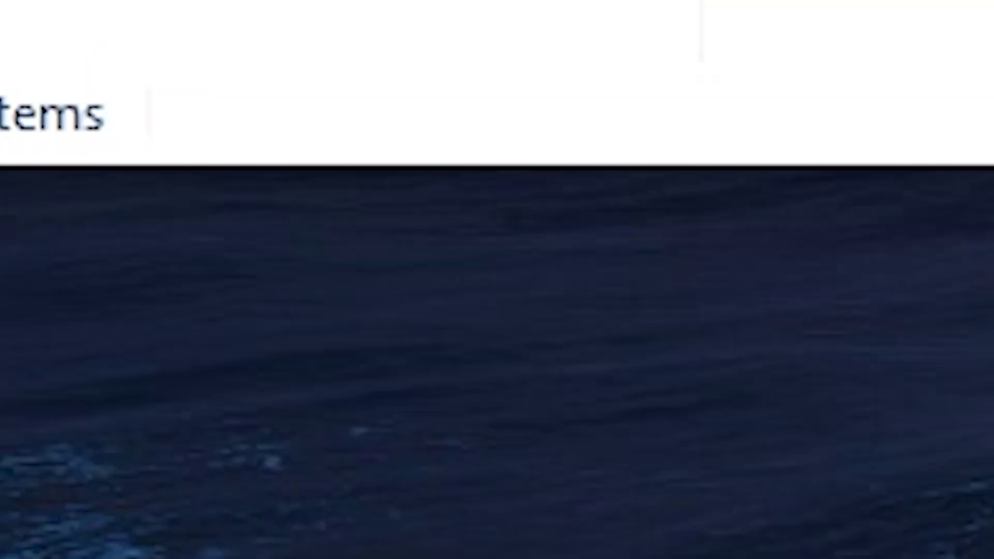
left_click(413, 422)
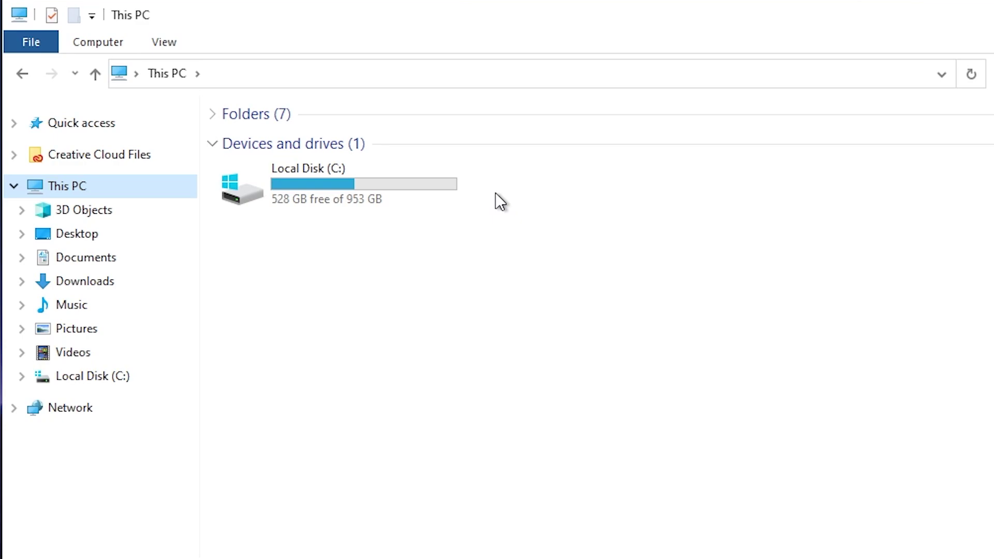
right_click(377, 174)
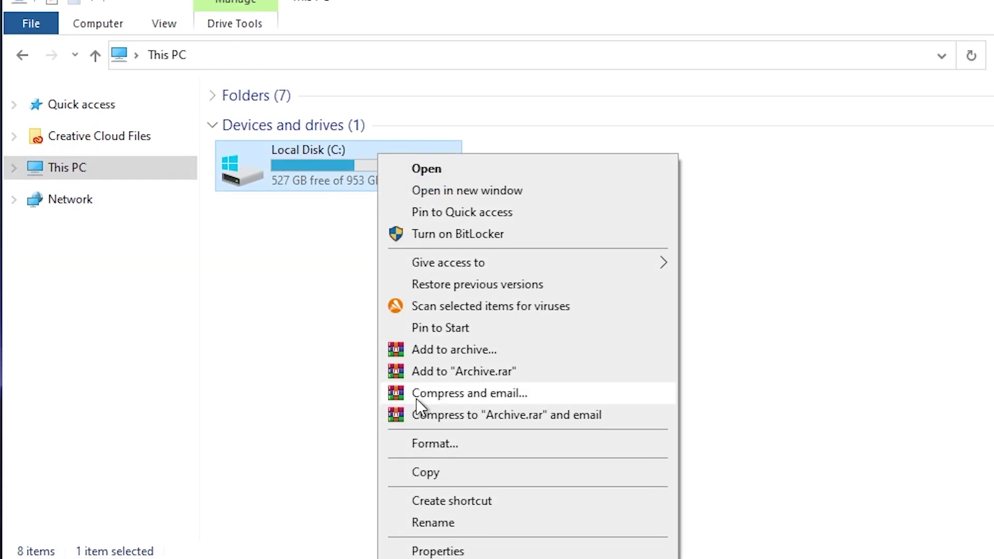
left_click(412, 552)
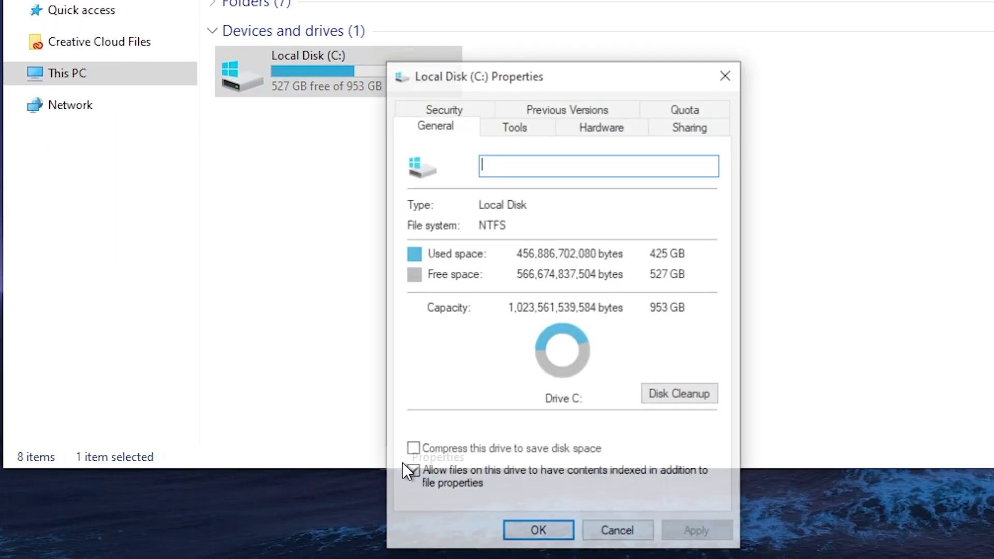
left_click(685, 399)
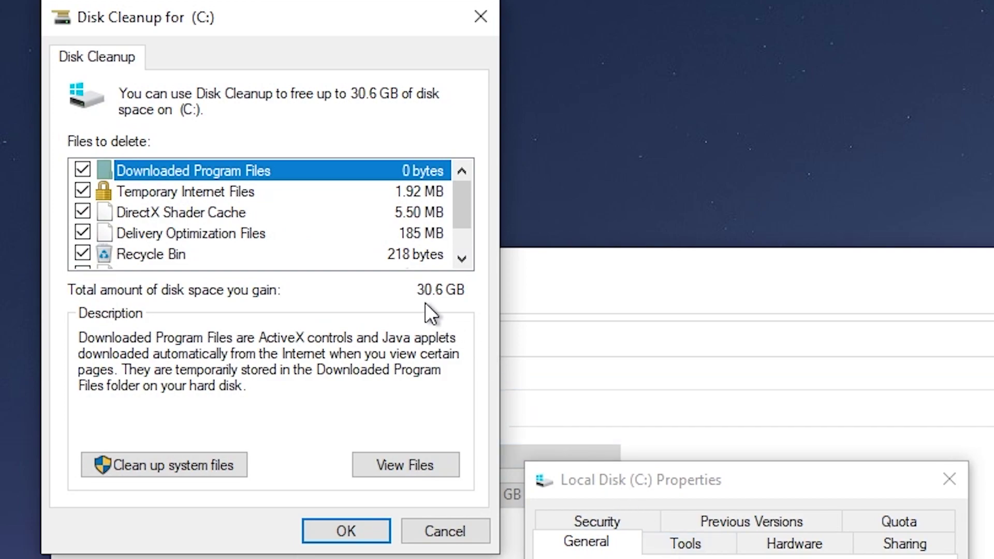
- Review the file categories checked for cleanup on drive C: and permanently delete those files
left_click_drag(462, 223, 470, 272)
scroll(210, 238, "up", 1)
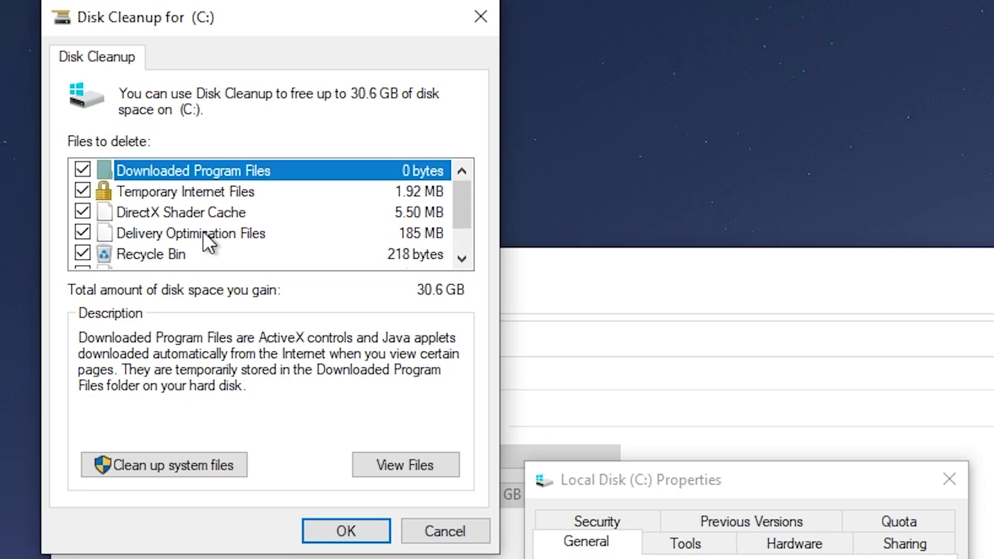
left_click(332, 531)
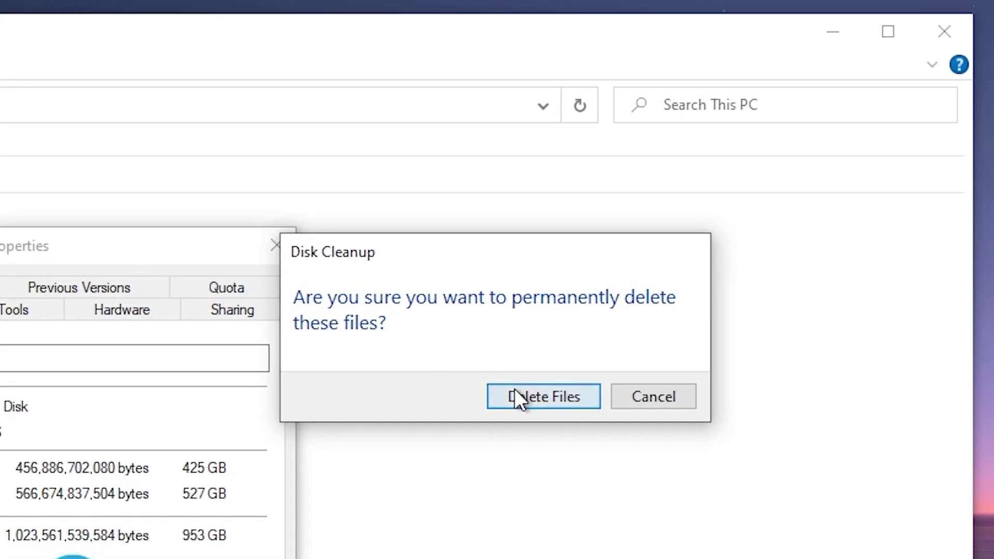
left_click(515, 390)
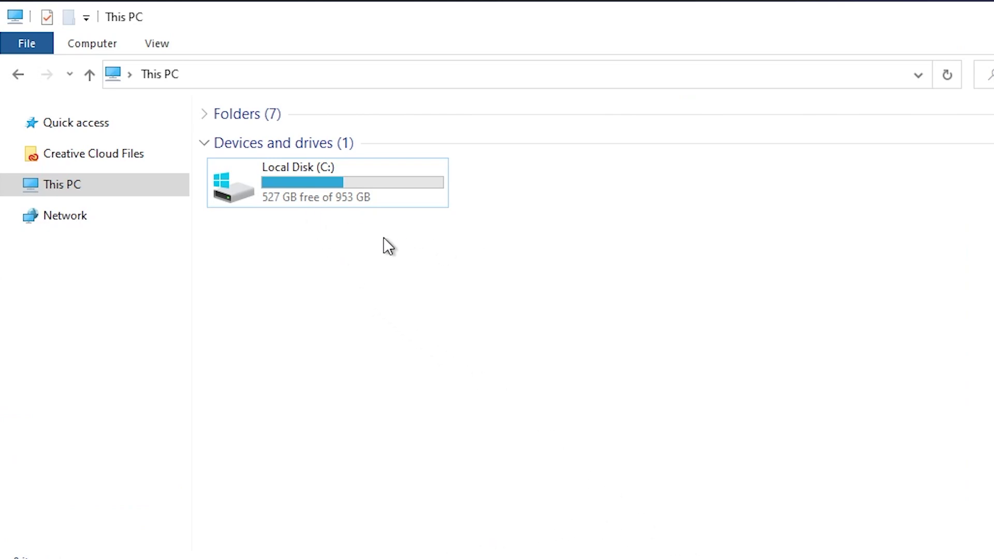
- Open the Performance Options from the computer's advanced system settings and choose Adjust for best performance
right_click(358, 236)
left_click(413, 419)
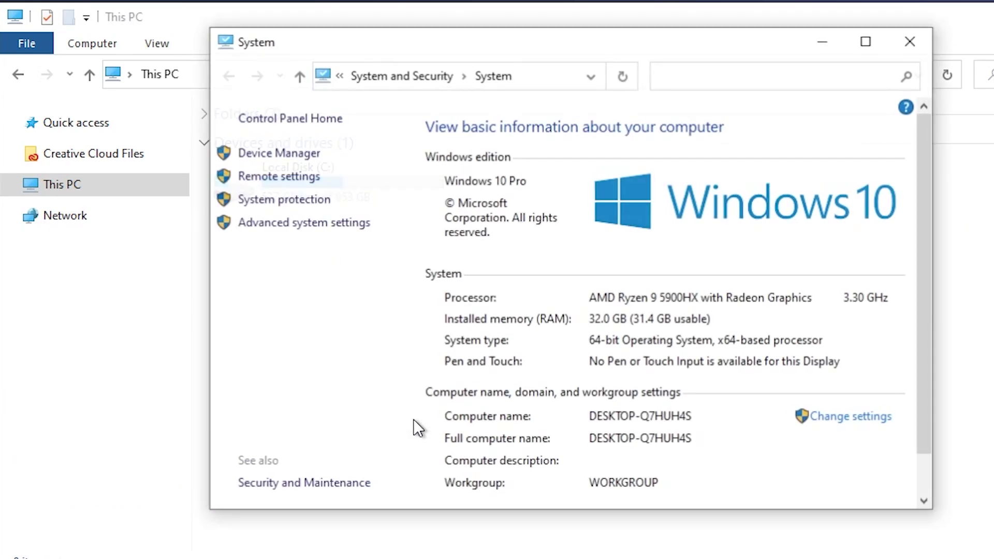
left_click(299, 223)
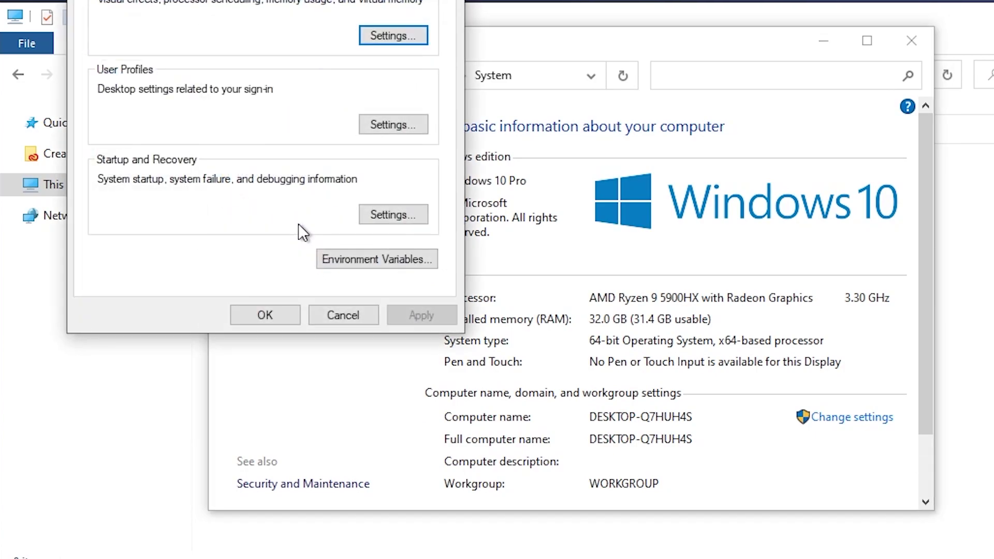
left_click_drag(256, 0, 390, 61)
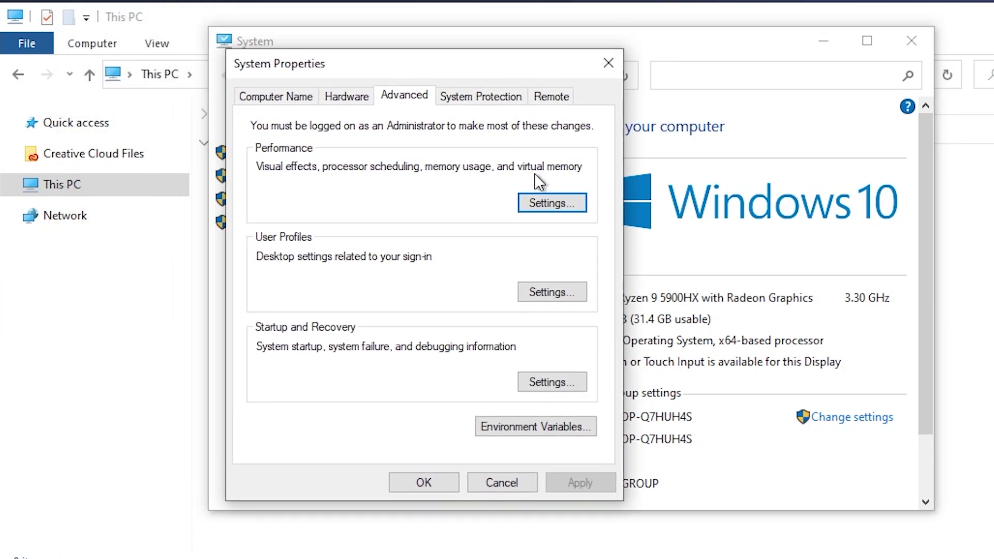
left_click(553, 202)
left_click_drag(479, 139, 441, 16)
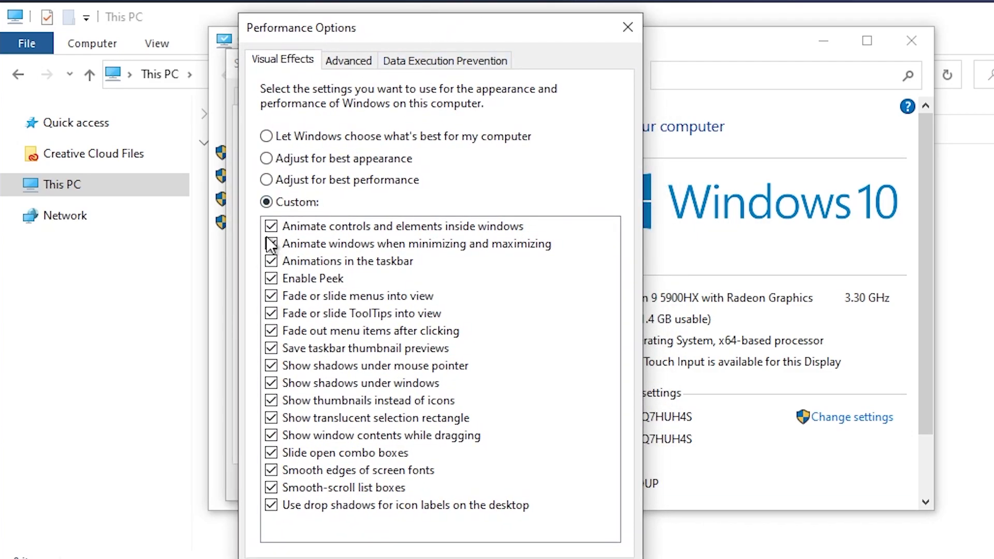
left_click(278, 182)
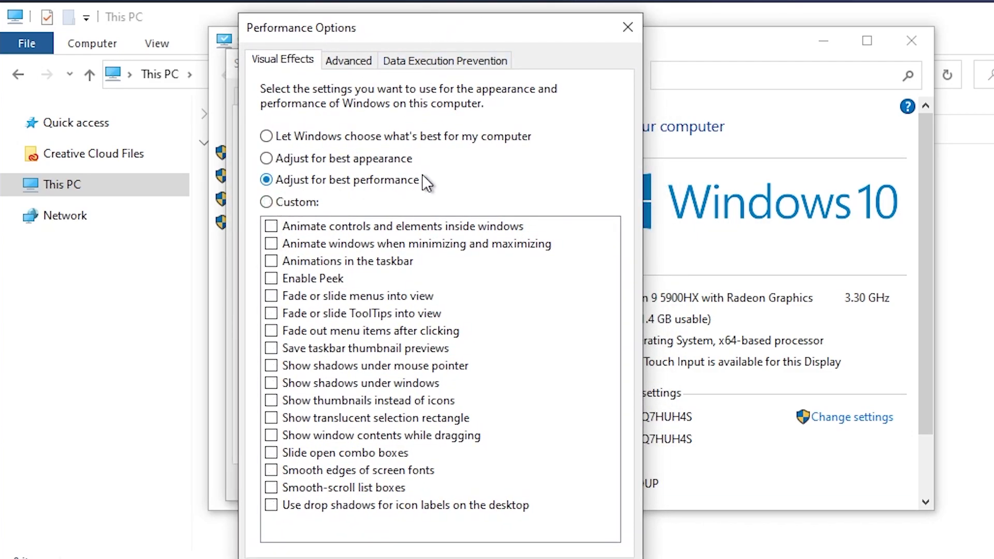
- Enable taskbar thumbnail previews, thumbnails instead of icons, window contents while dragging, smooth-scroll list boxes and desktop icon label drop shadows, and accept the settings
left_click(318, 239)
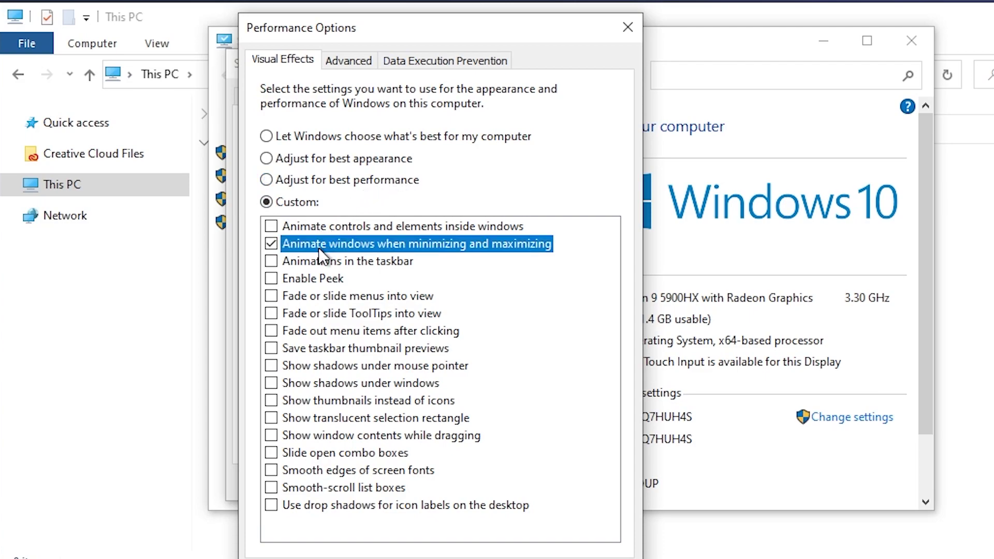
left_click(296, 242)
left_click(271, 505)
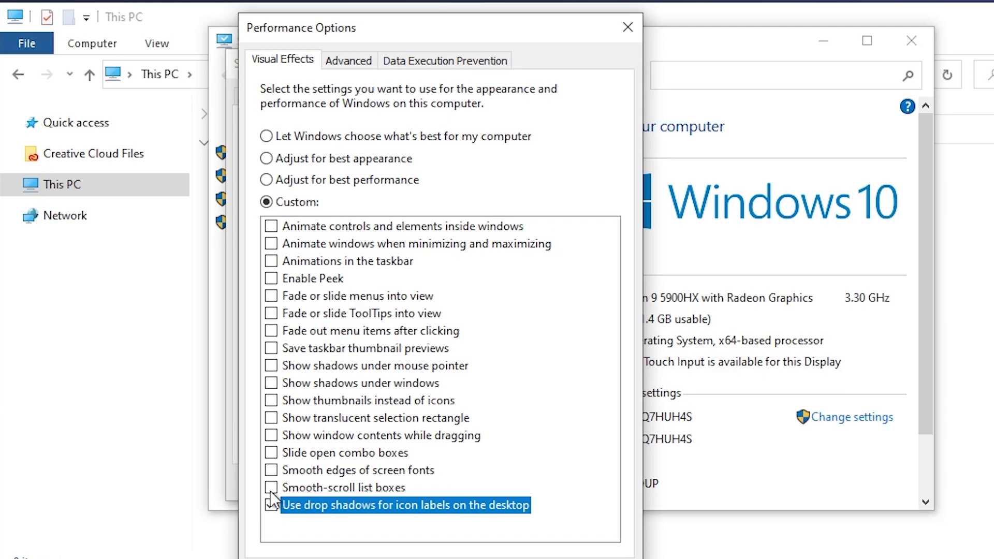
left_click(270, 488)
left_click(271, 436)
left_click(270, 401)
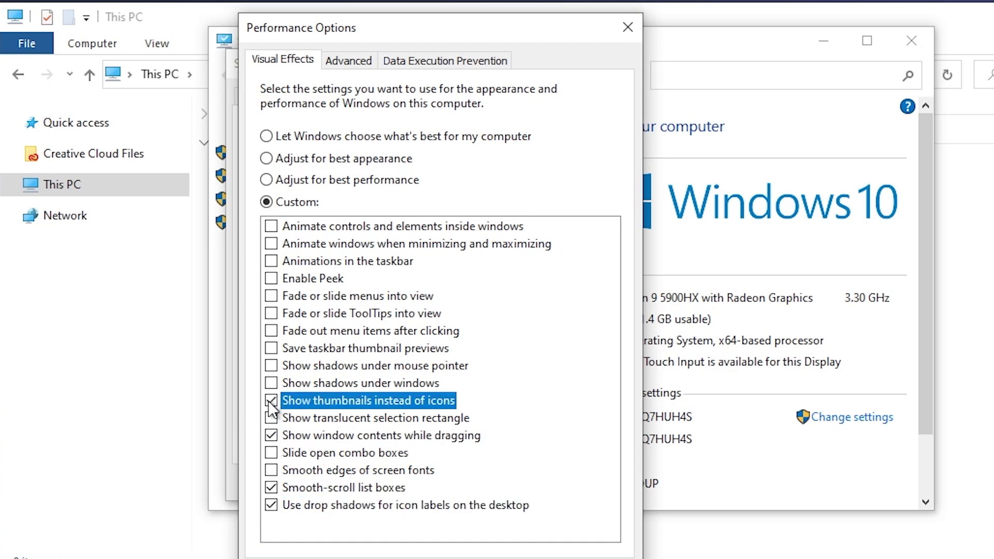
left_click(270, 348)
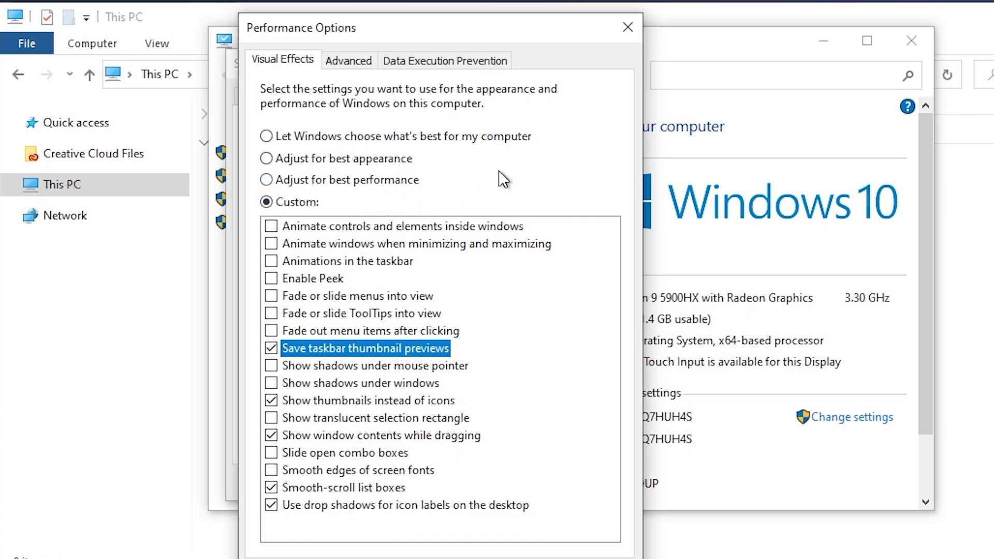
key("Return")
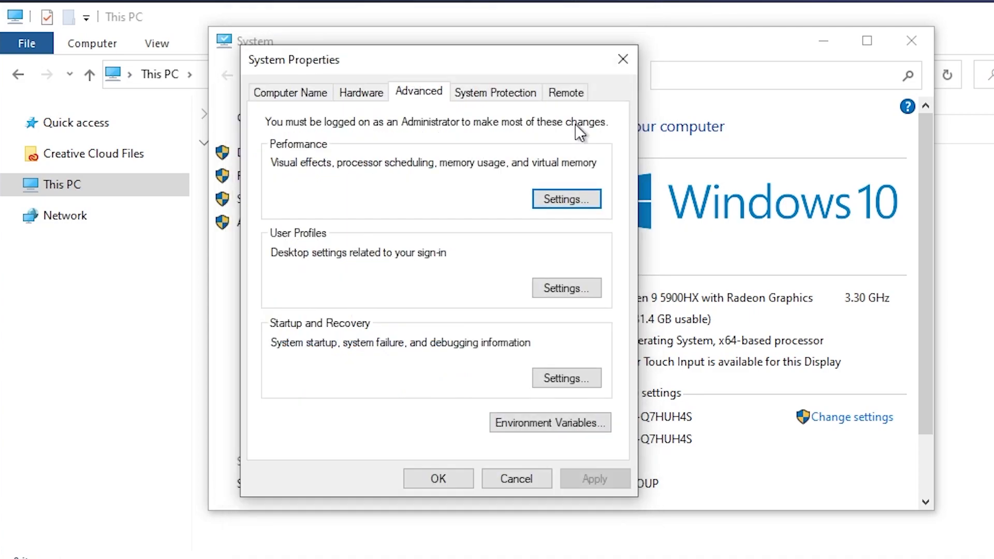
- Open the system protection configuration for Local Disk (C:) and select Disable system protection
left_click(481, 92)
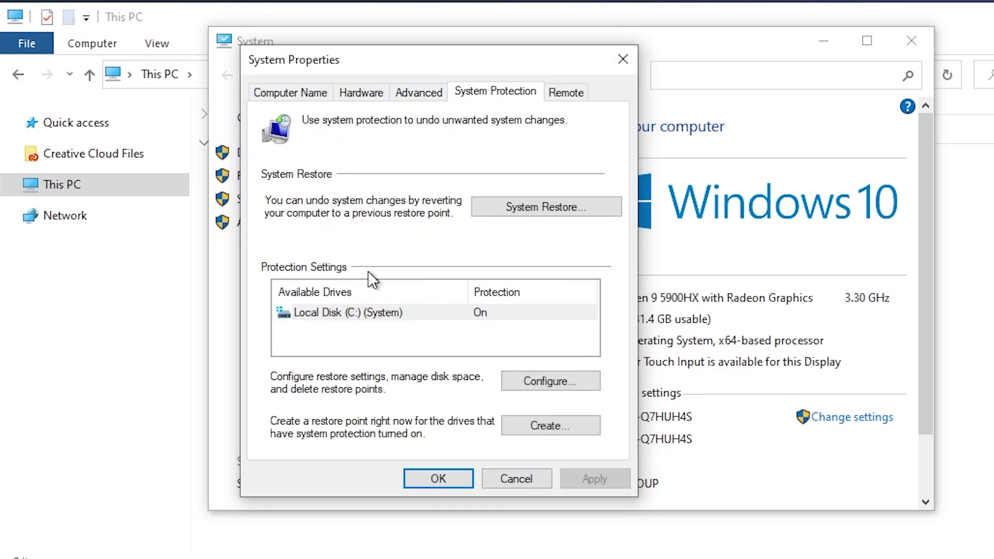
left_click(531, 383)
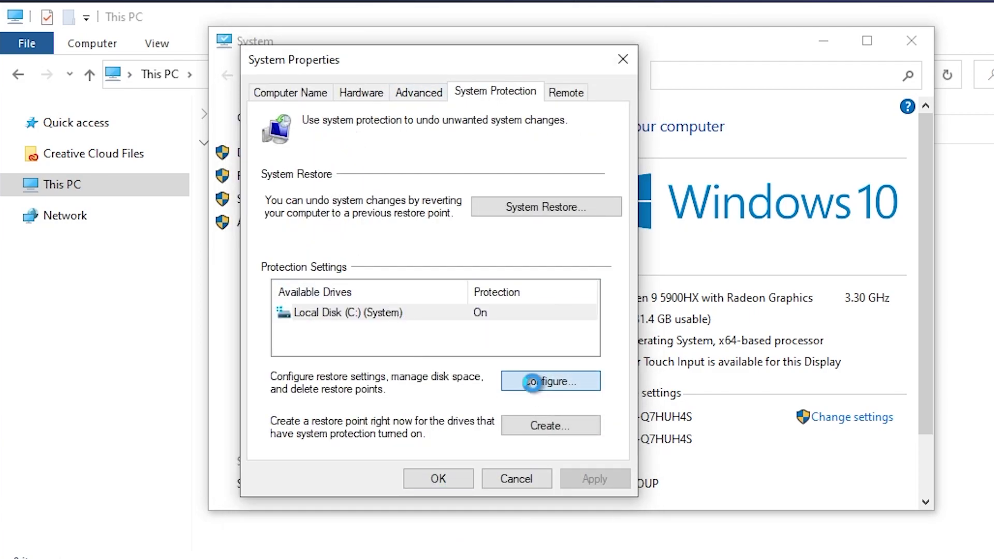
left_click_drag(421, 103, 395, 60)
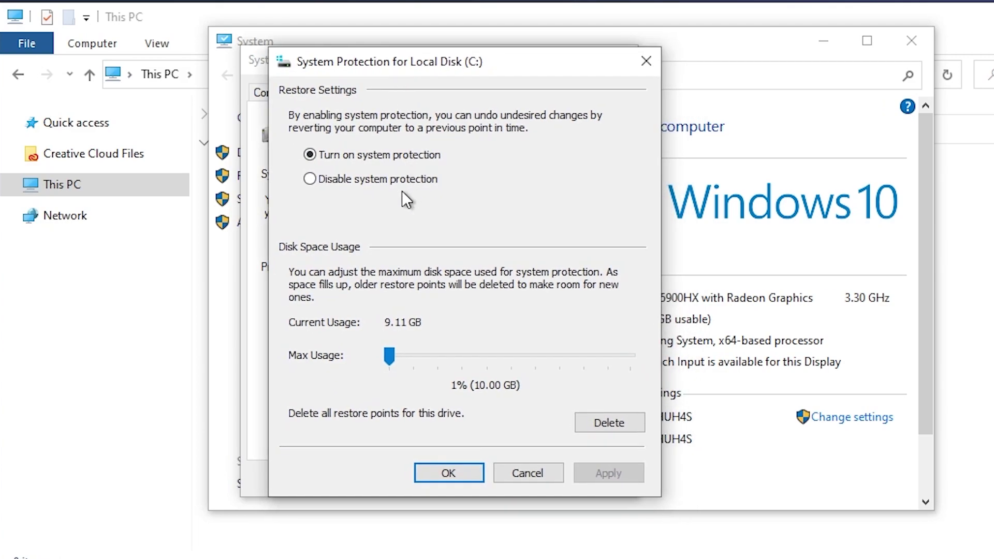
left_click(372, 176)
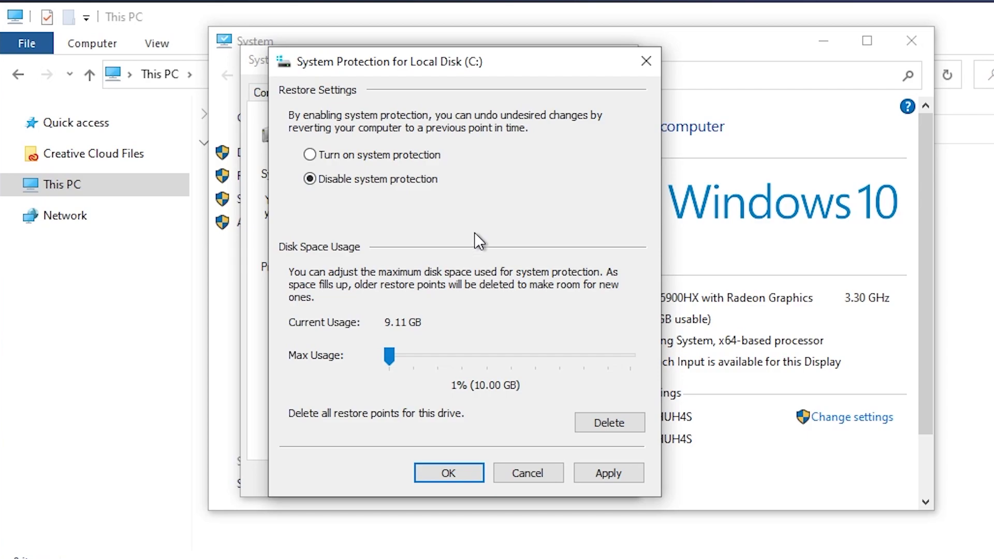
- Delete all restore points for drive C: and apply the system protection settings
left_click(607, 424)
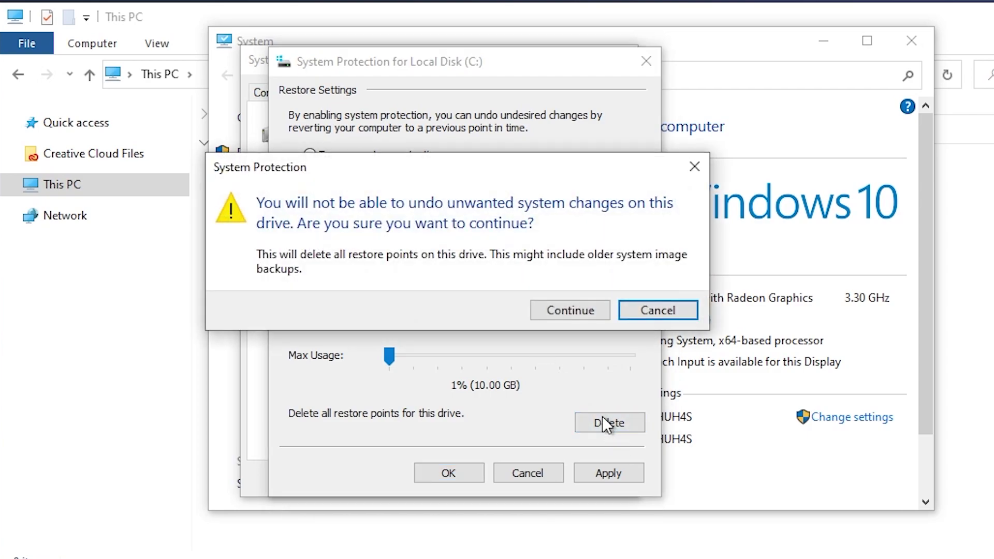
left_click(558, 306)
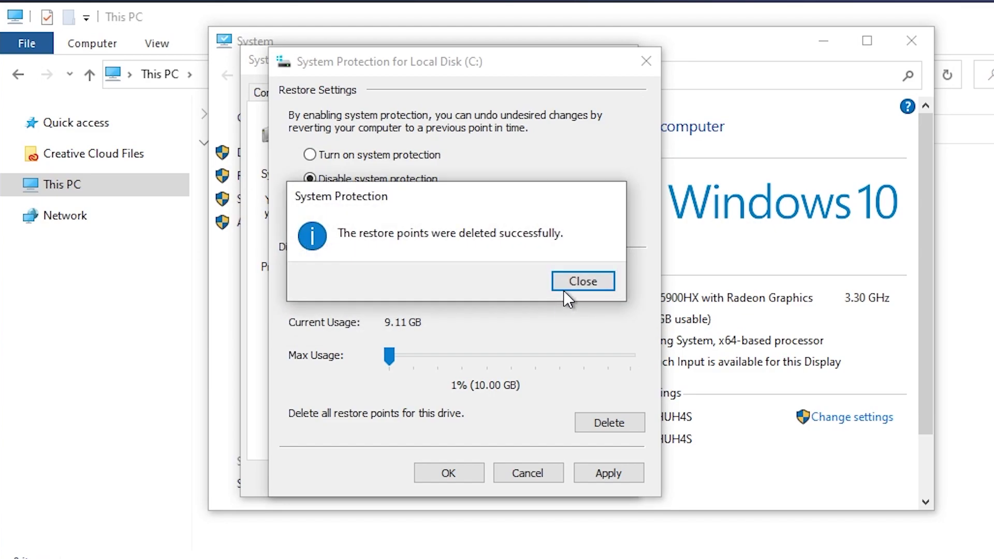
left_click(565, 285)
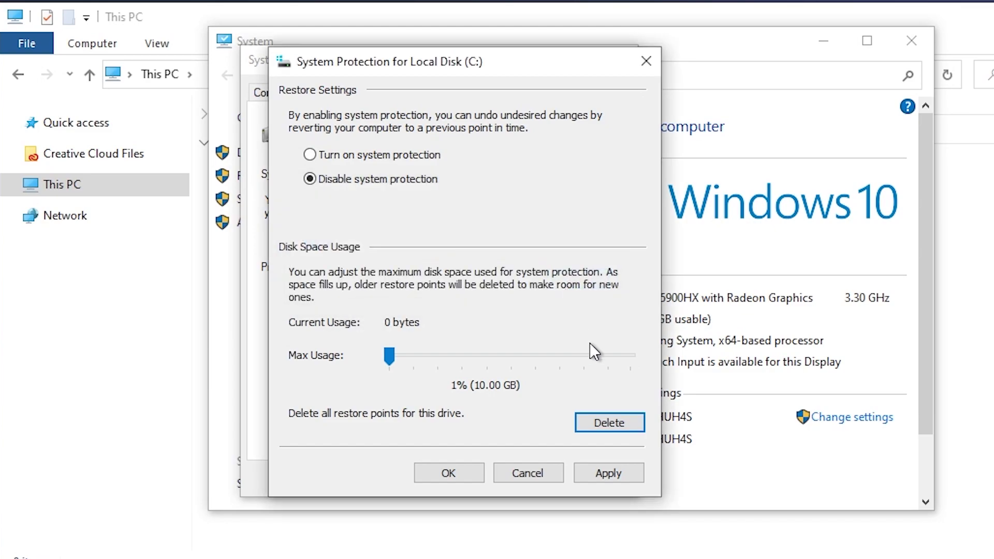
left_click(592, 463)
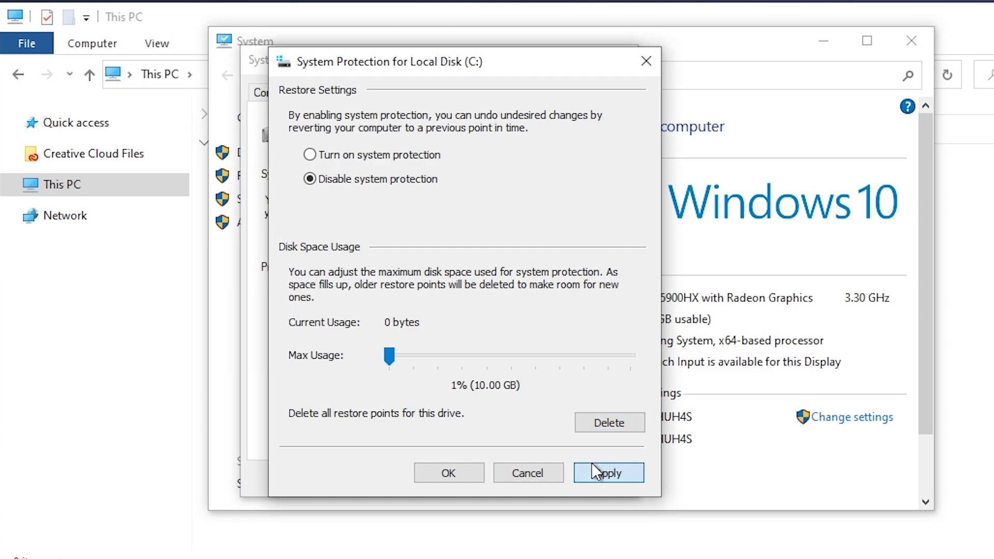
- Accept the system protection settings, disable Remote Assistance connections to this computer and apply the change
left_click(498, 325)
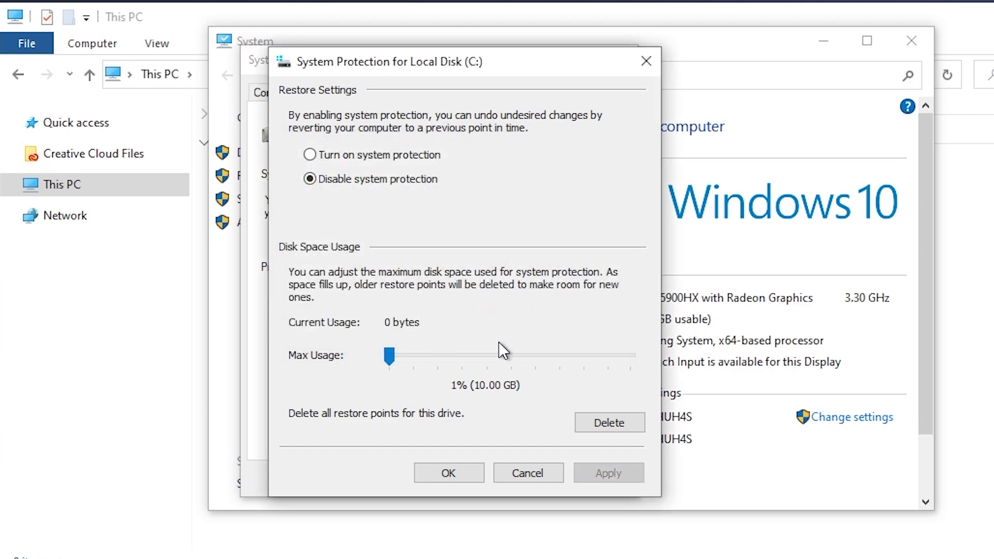
left_click(465, 472)
left_click(566, 91)
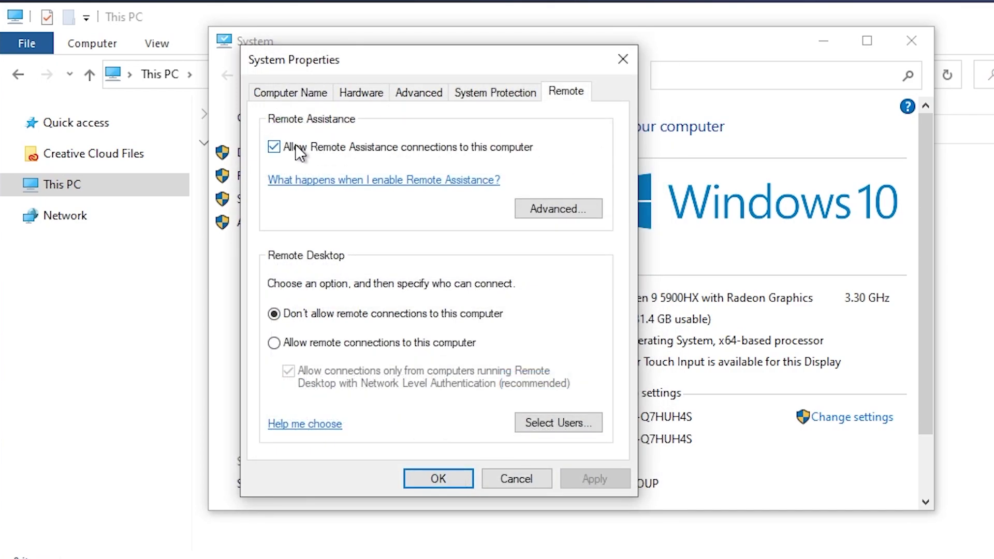
left_click(274, 147)
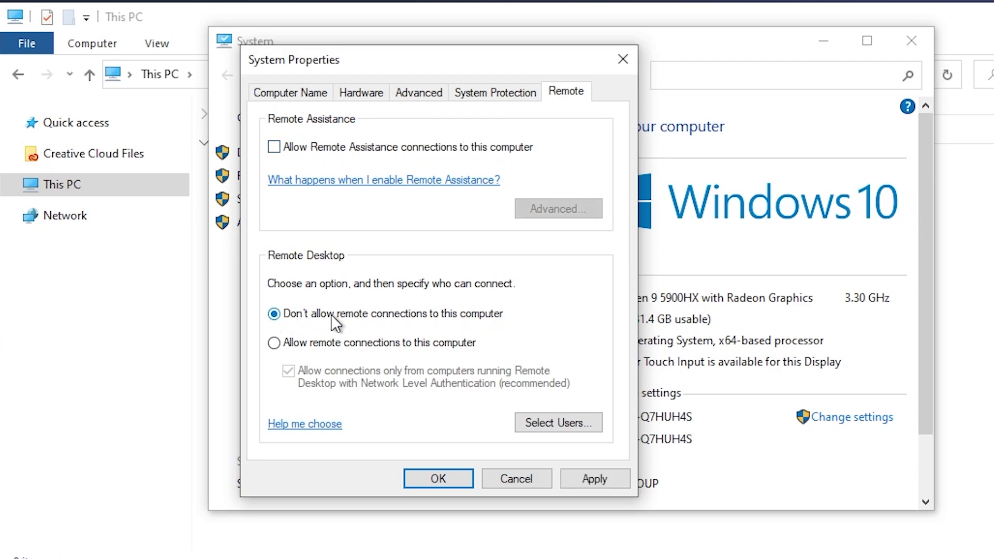
left_click(594, 478)
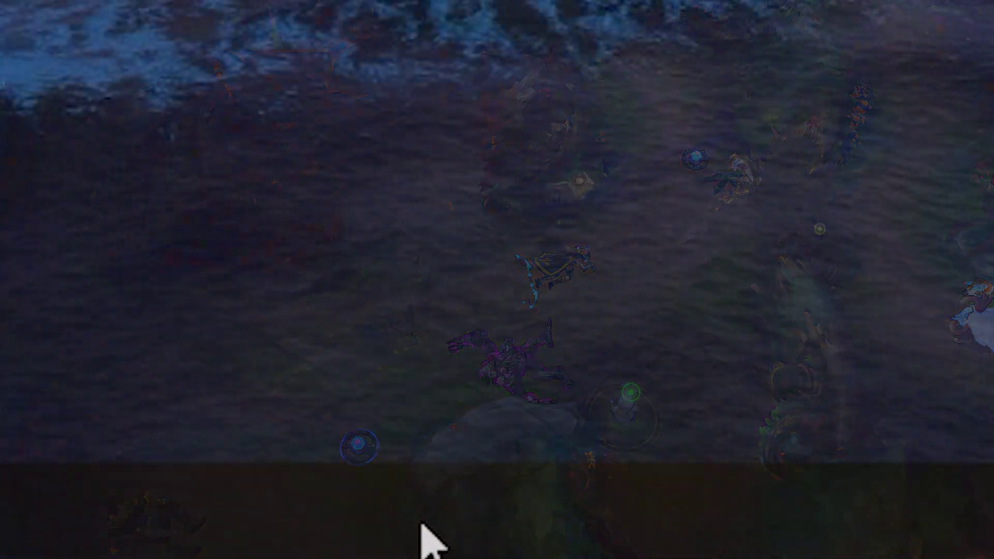
- Open Task Manager and display the list of startup apps
right_click(425, 541)
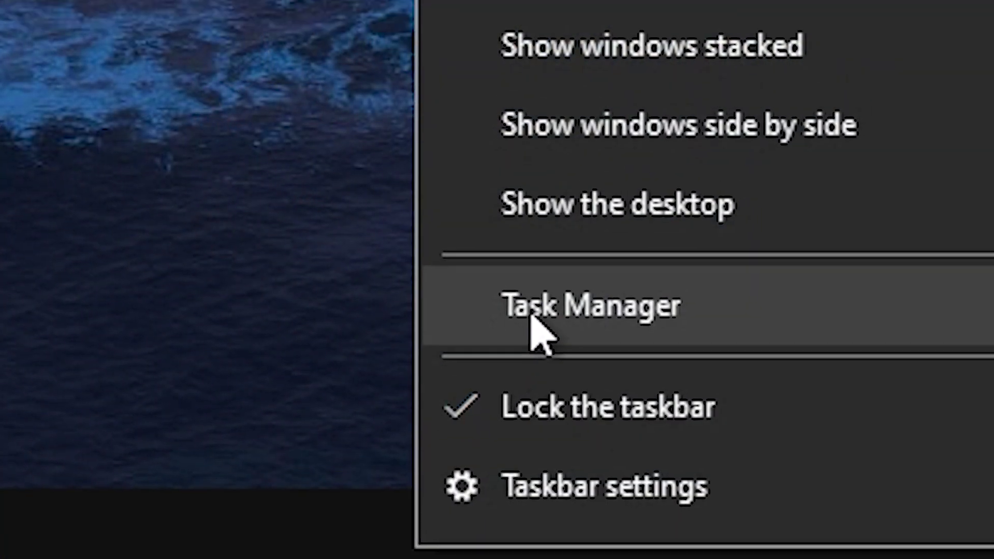
left_click(533, 318)
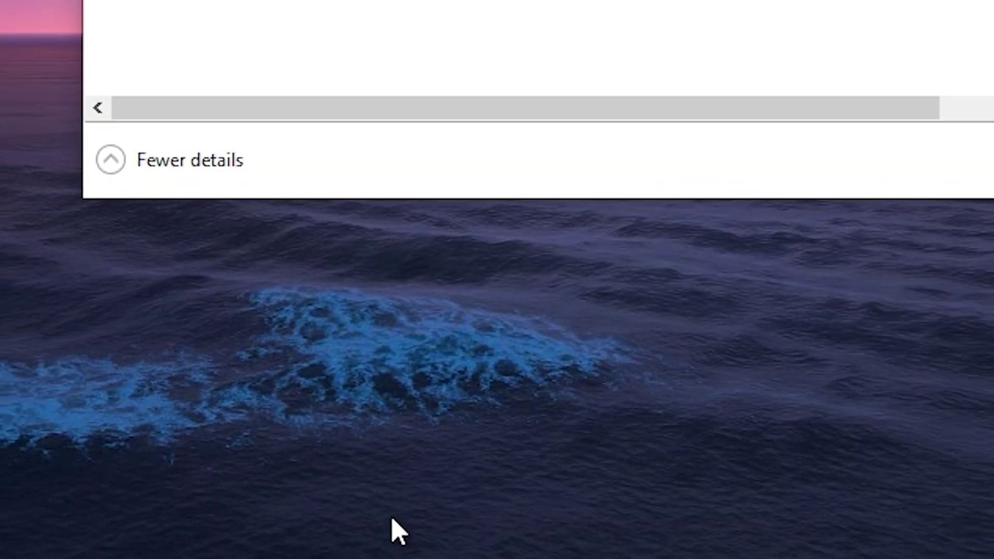
left_click(330, 67)
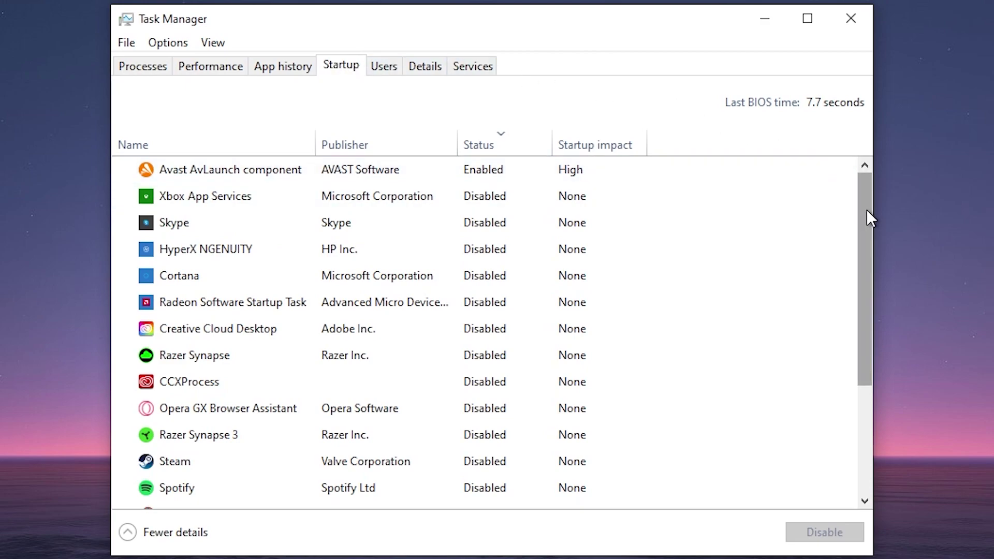
left_click_drag(867, 209, 893, 167)
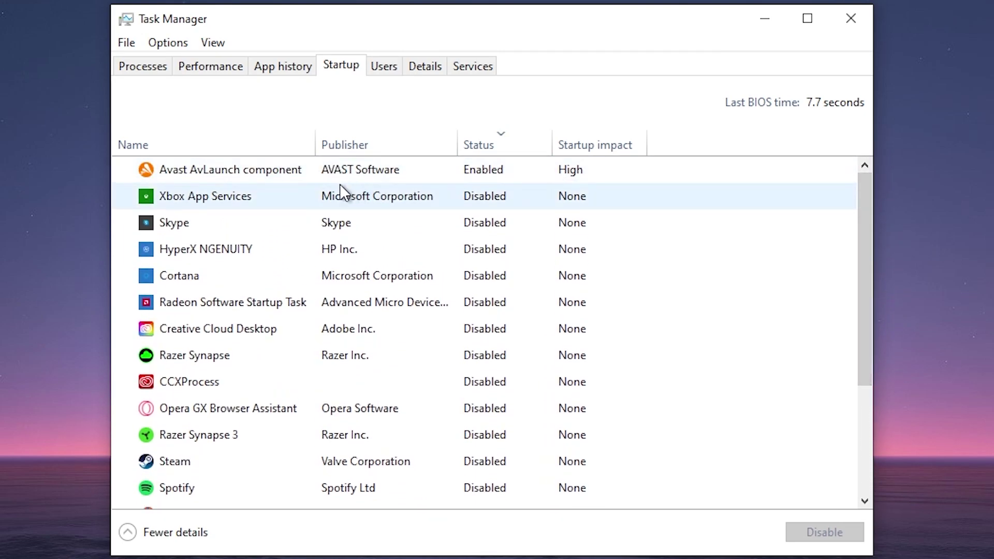
- Enable the Xbox App Services startup entry and disable it again
right_click(247, 197)
left_click(292, 210)
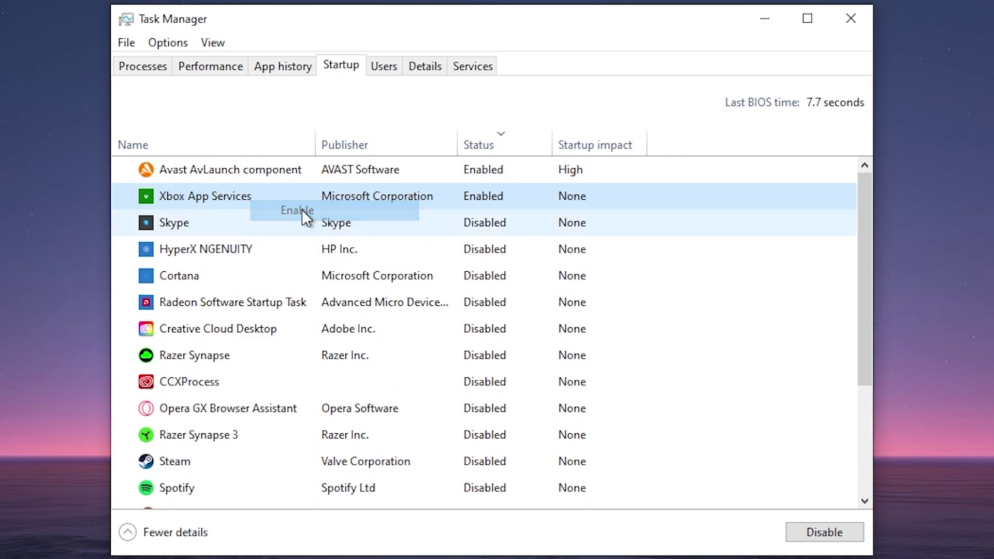
left_click(799, 534)
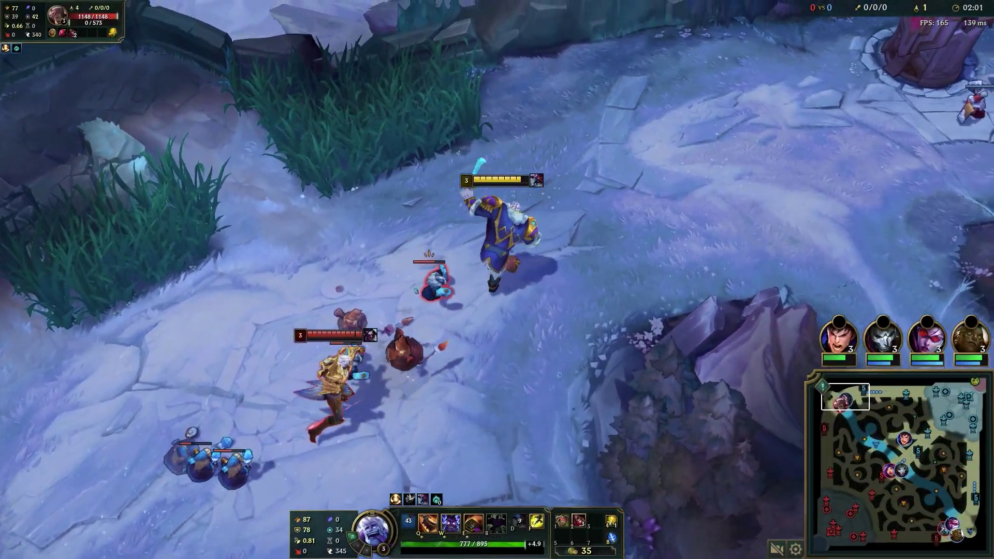
right_click(572, 196)
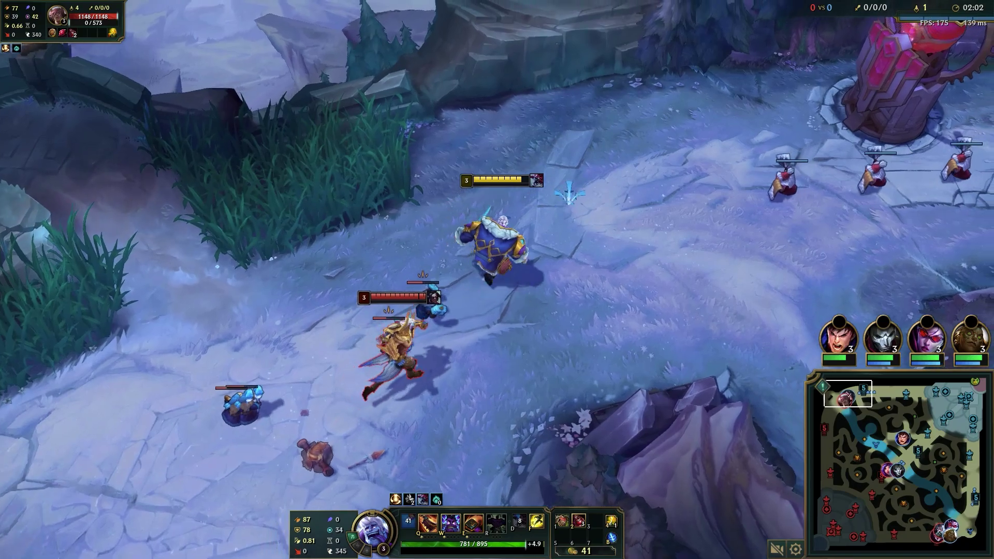
right_click(567, 244)
key("q")
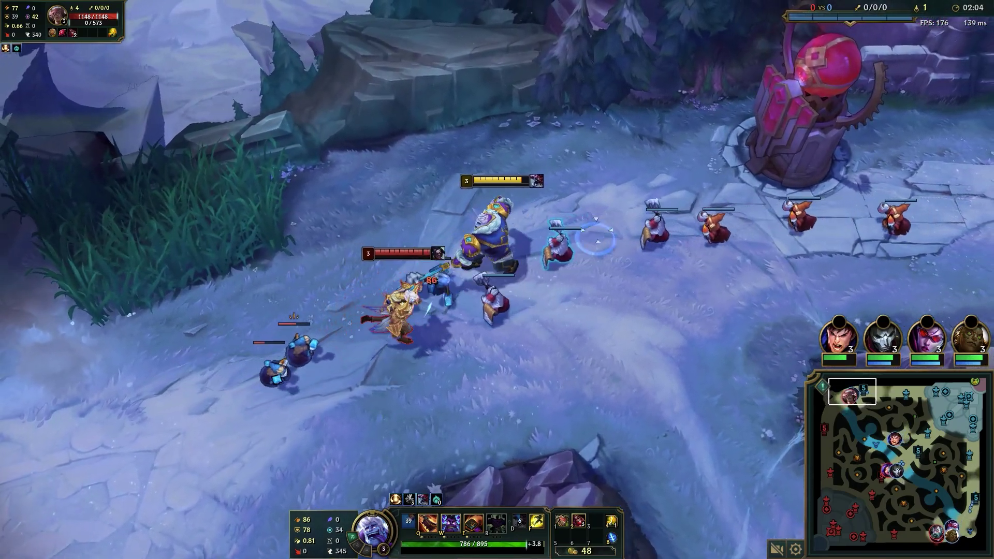
right_click(574, 292)
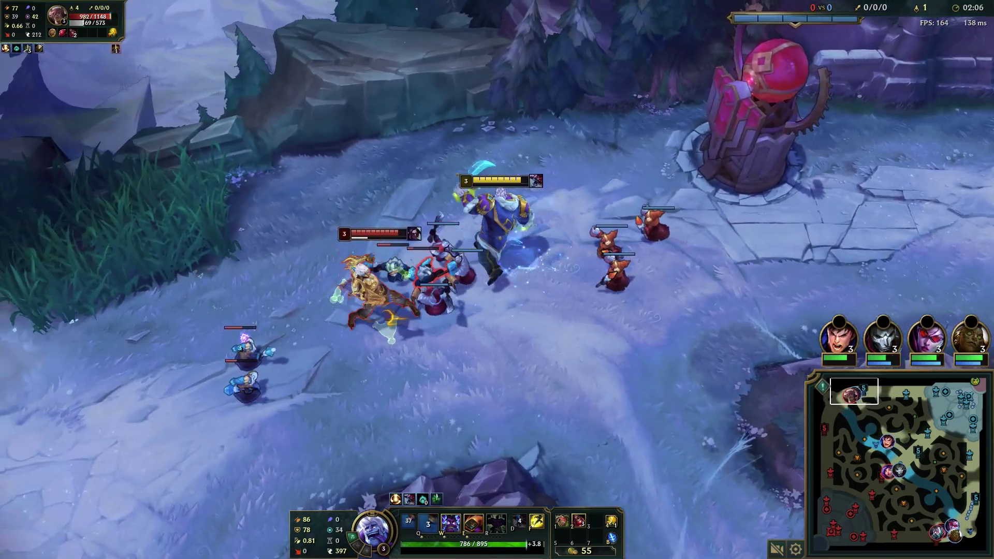
key("w")
key("e")
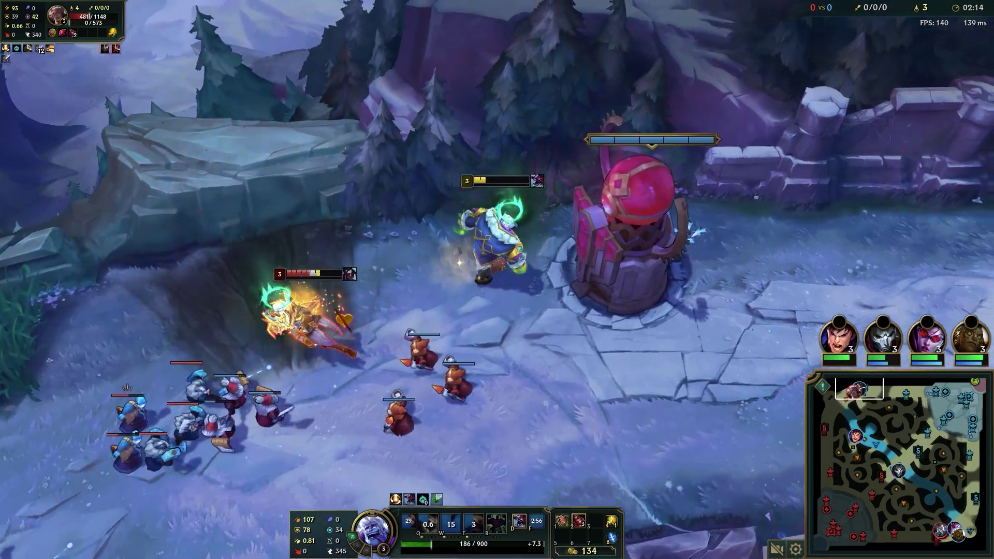
key("q")
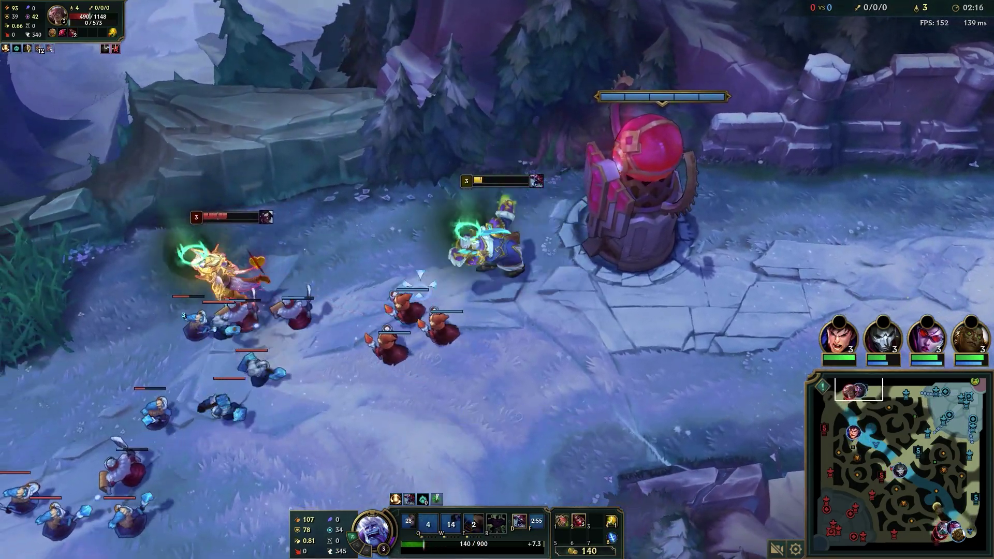
right_click(427, 255)
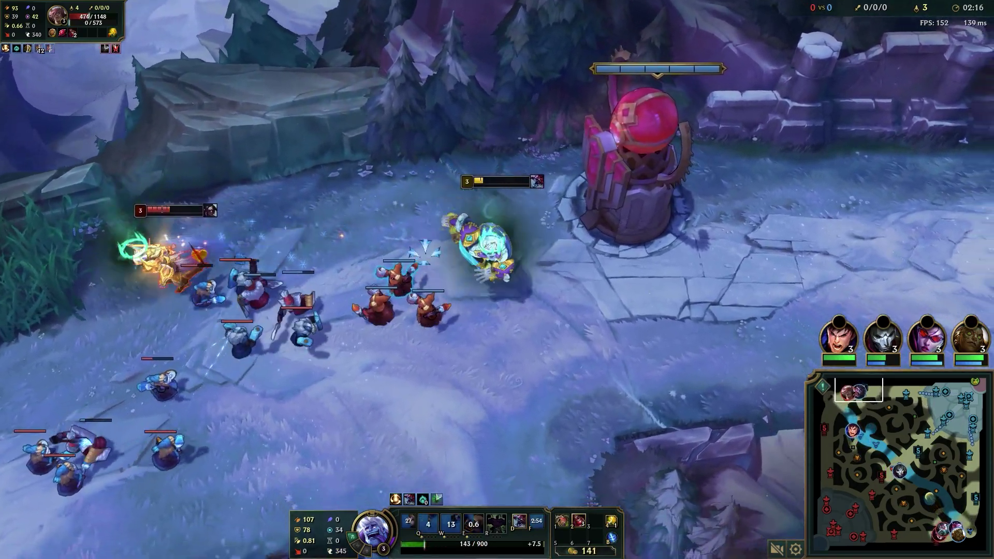
key("e")
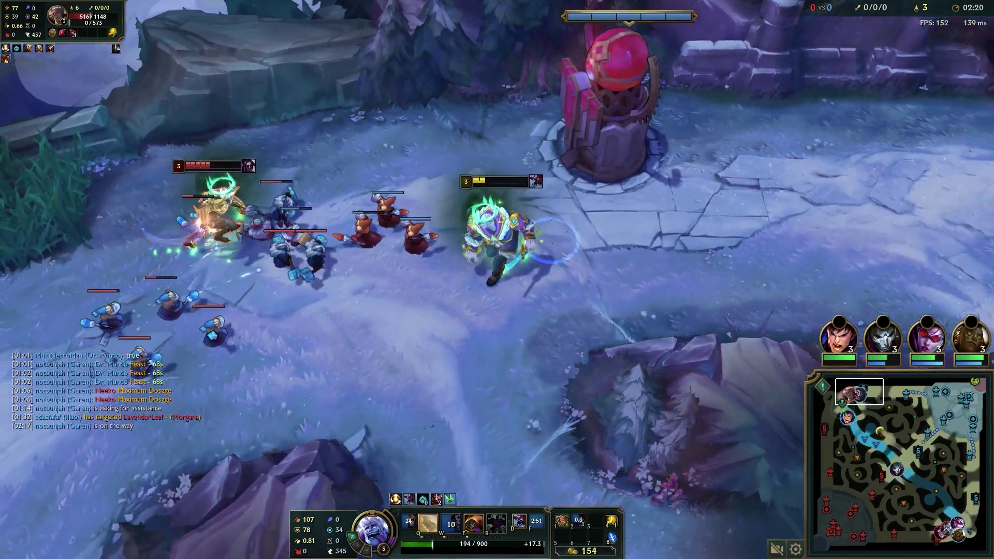
right_click(616, 222)
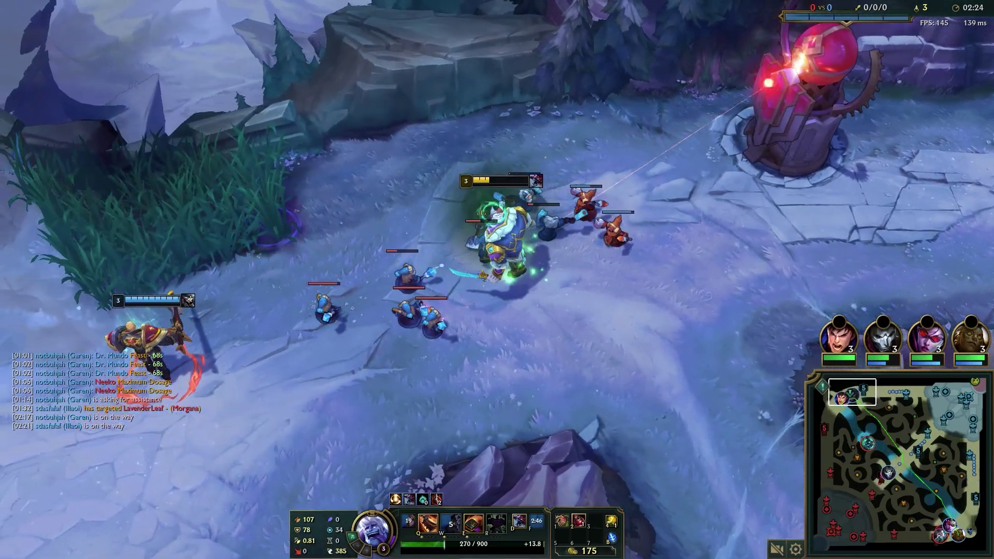
key("4")
key("d")
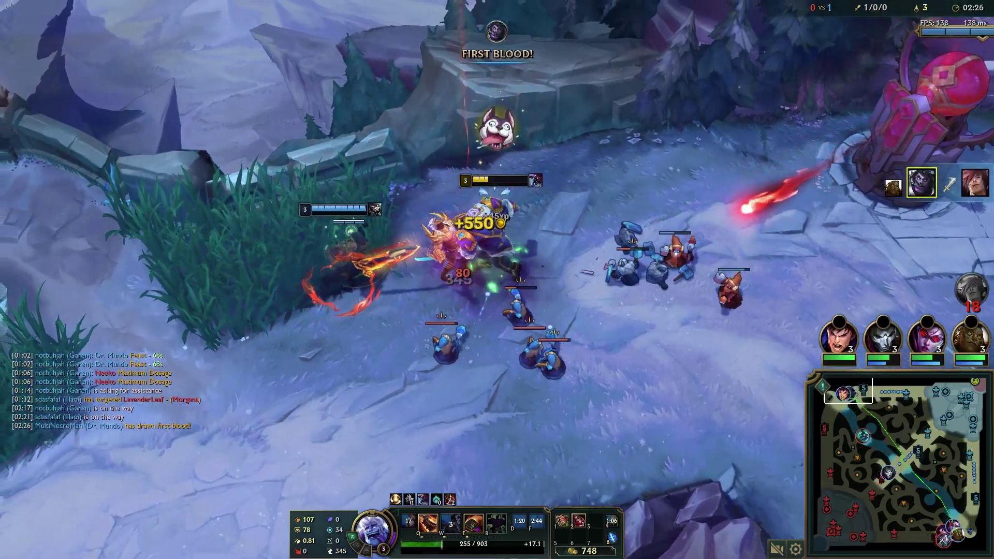
key("q")
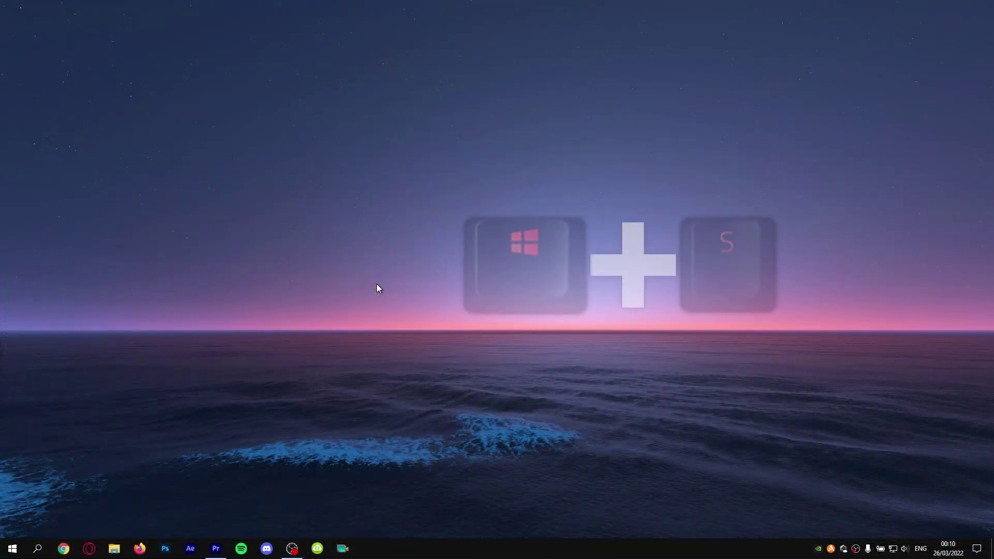
- Search Windows for "choose", open Choose a power plan and select the Performance plan
key("super+s")
type("choose")
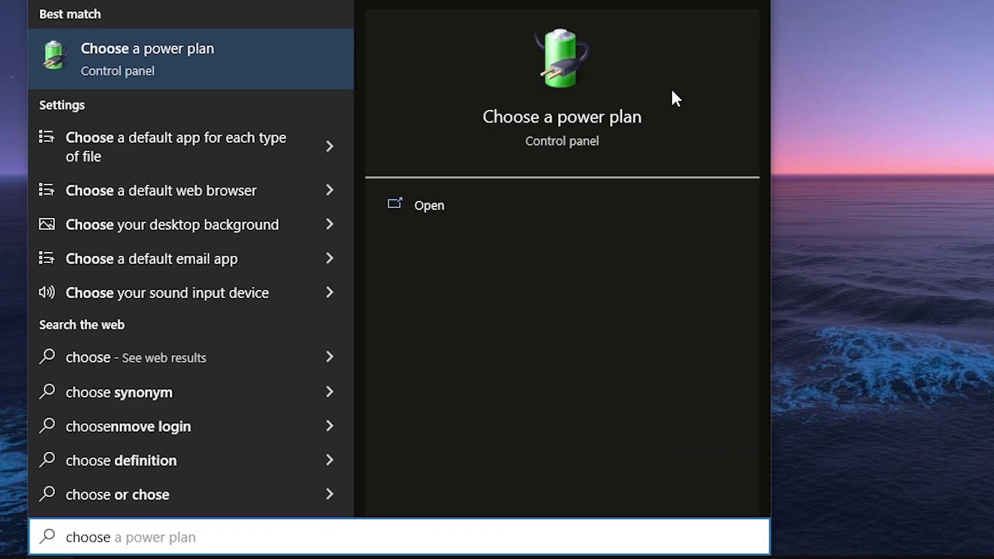
key("Return")
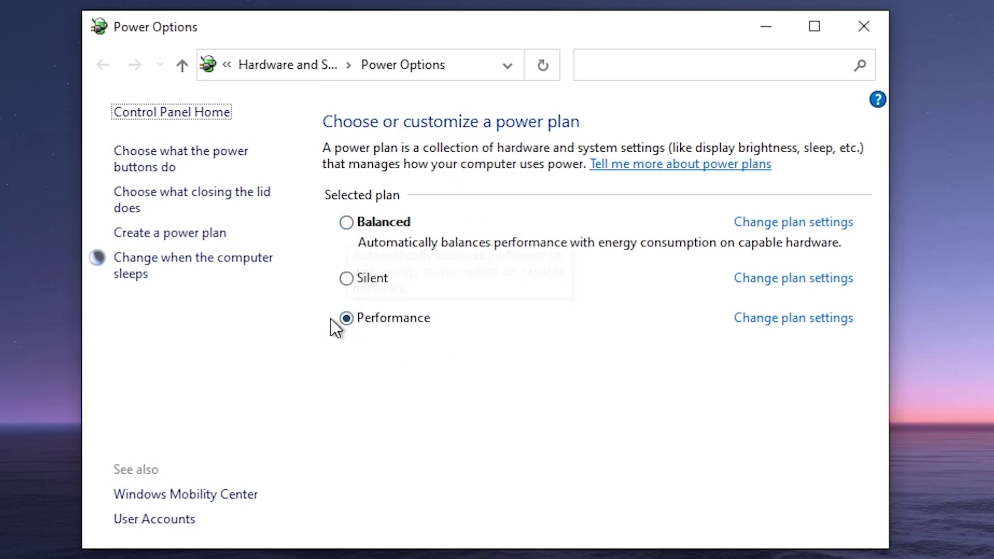
left_click(425, 320)
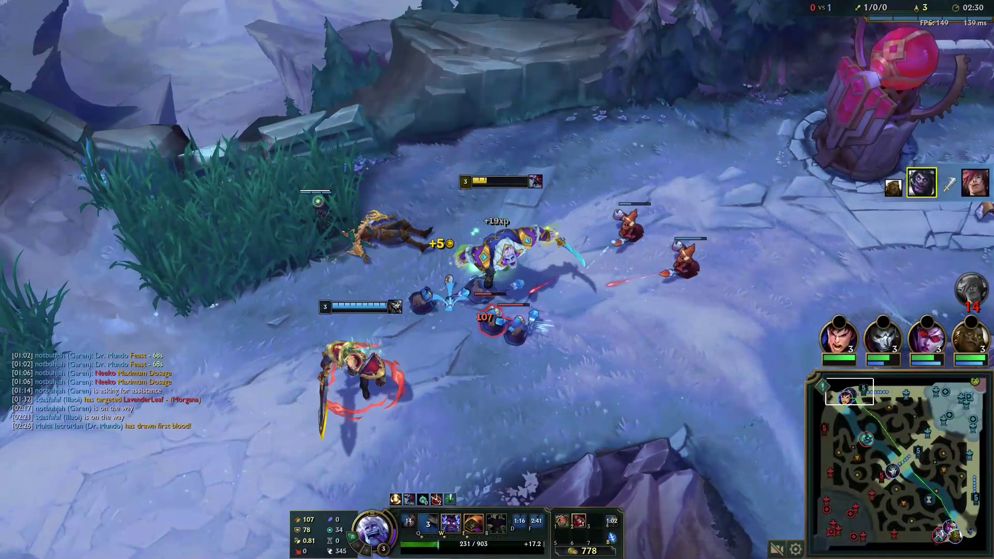
key("w")
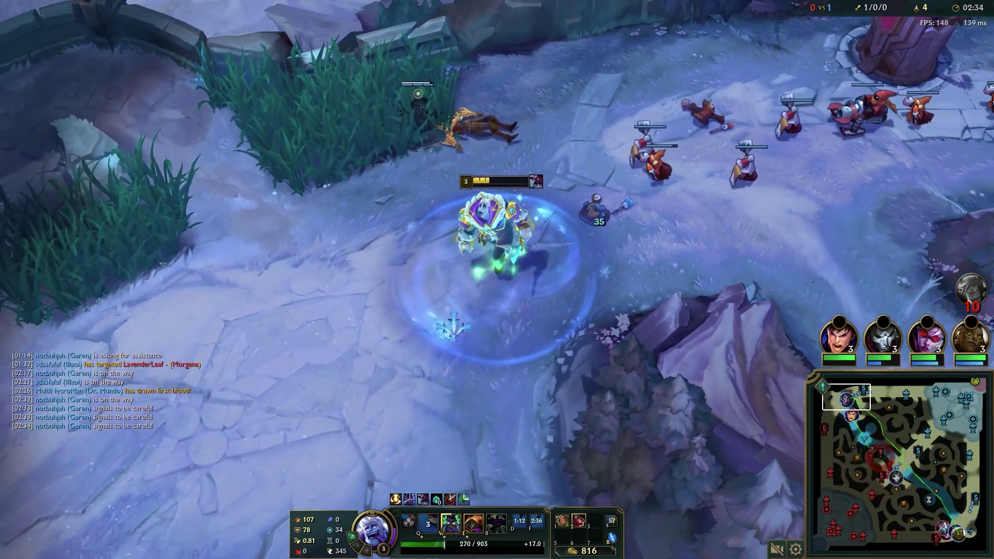
right_click(487, 370)
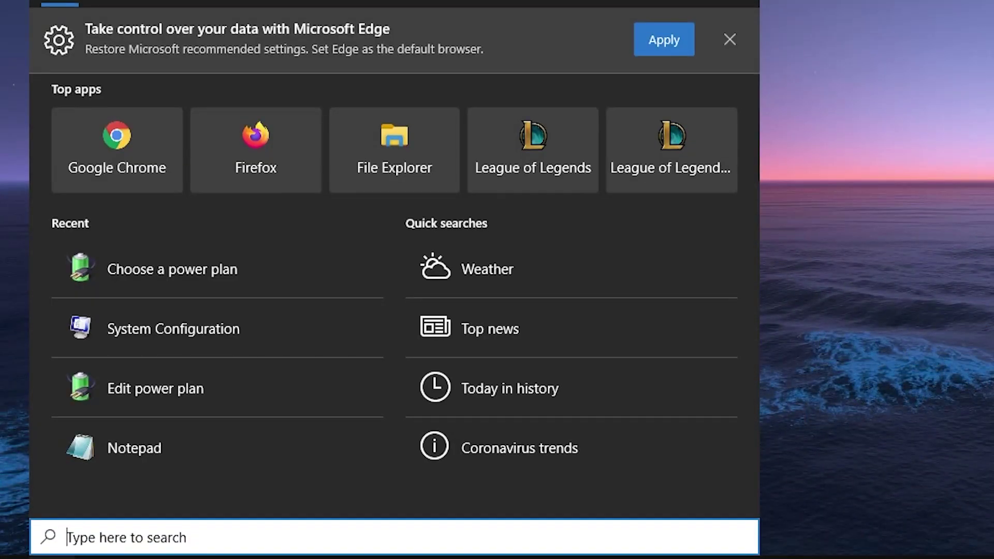
- Find and open System Configuration through msconfig, and set the boot timeout to 3 seconds
type("msconfig")
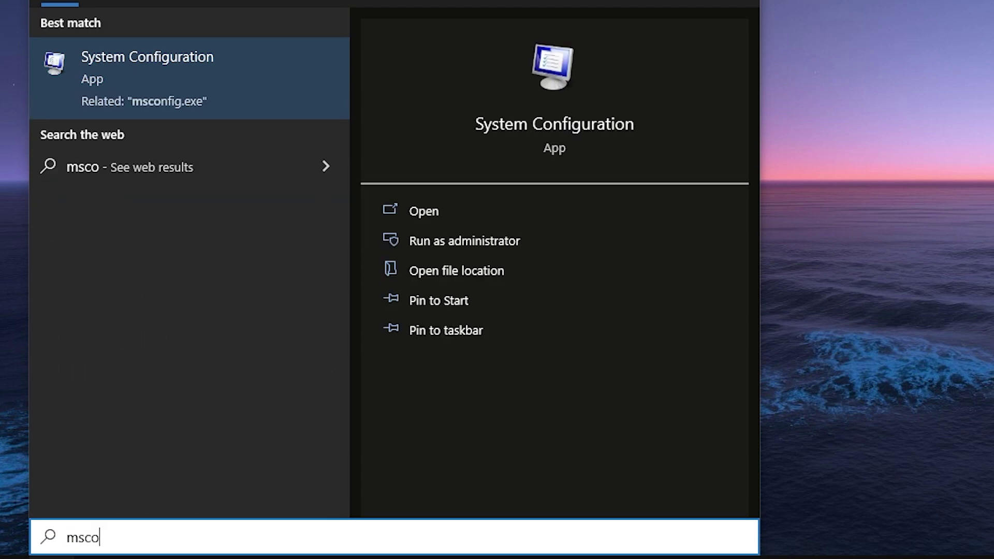
left_click(193, 82)
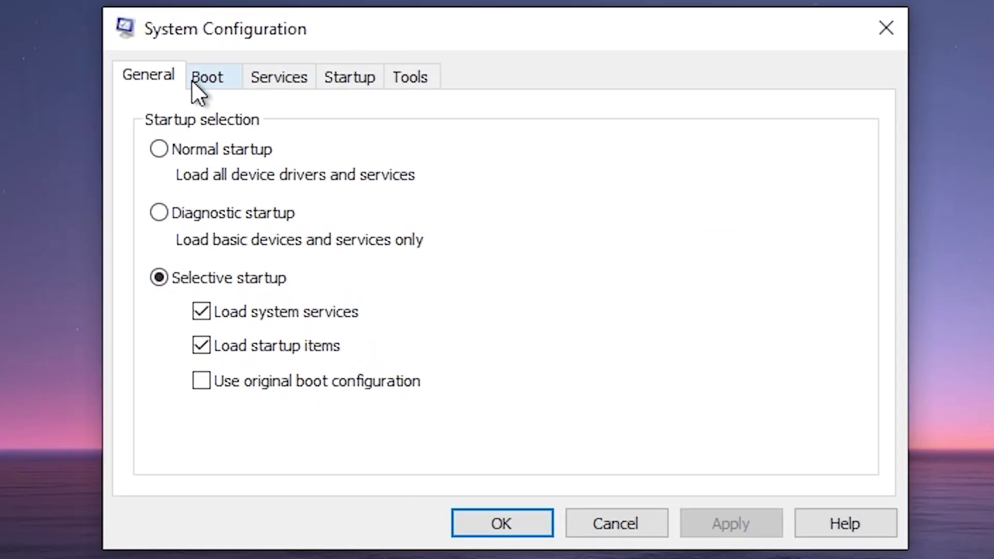
left_click(199, 81)
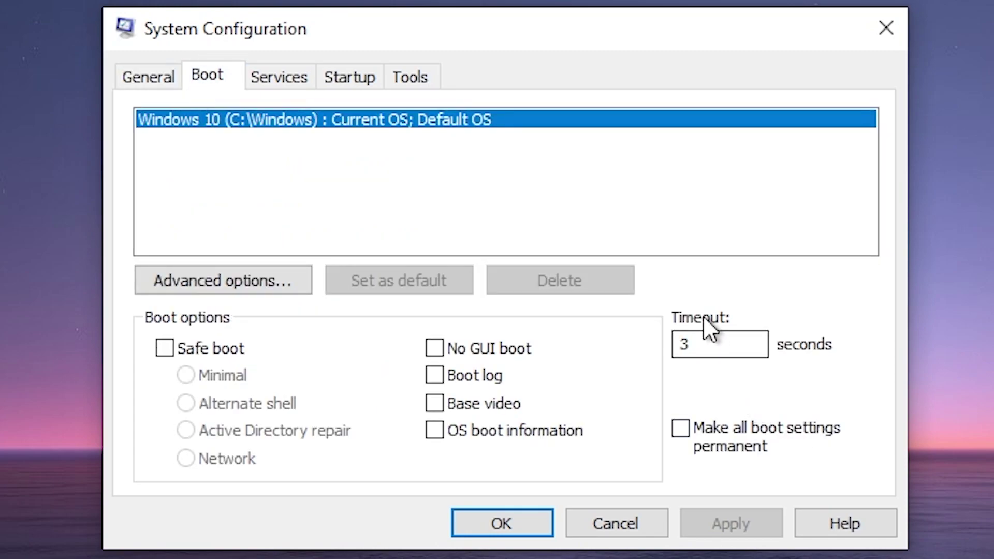
left_click(734, 348)
type("0")
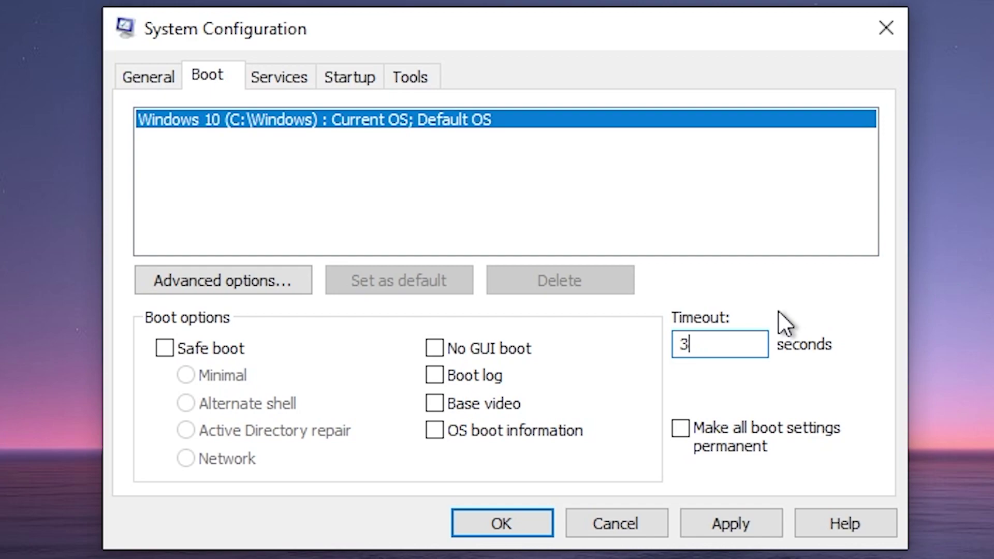
key("a")
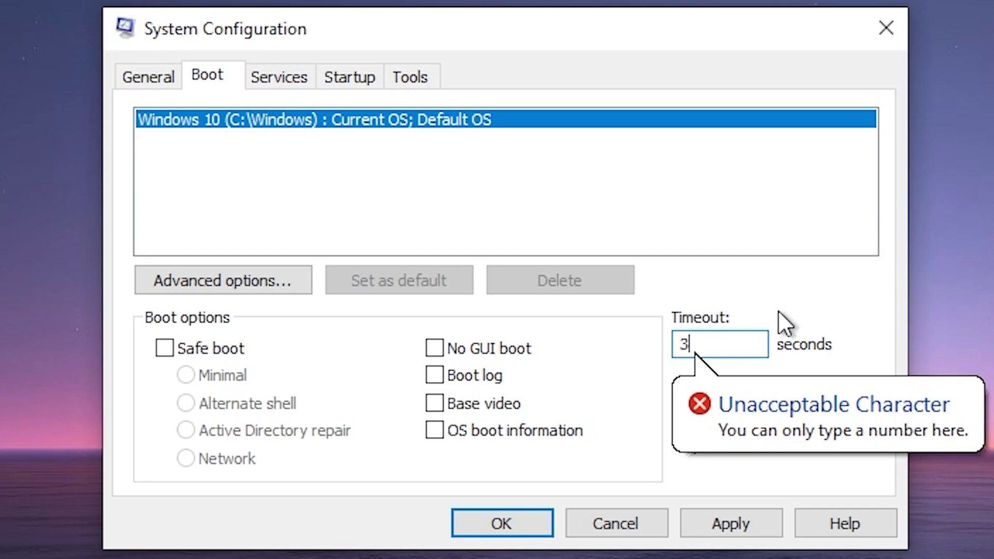
left_click(780, 435)
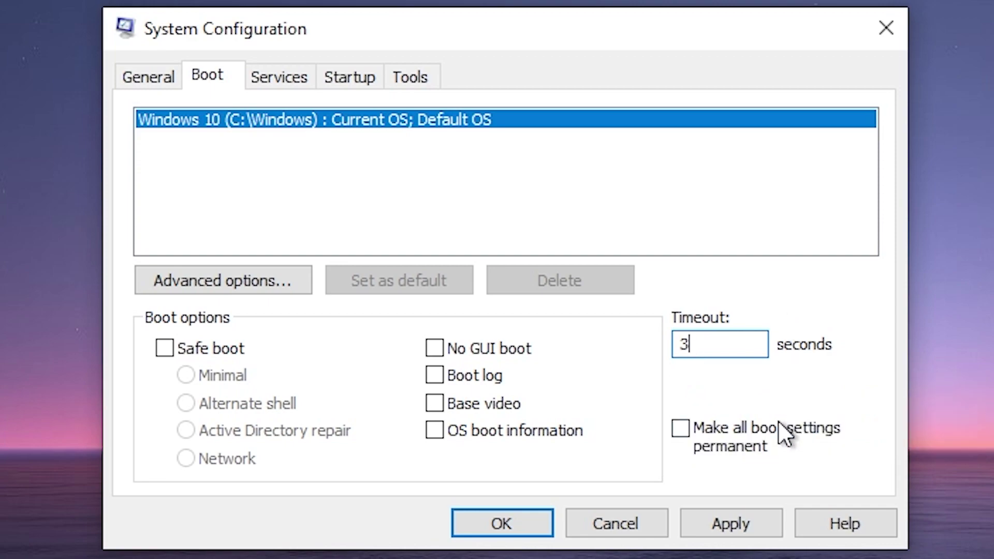
- Set the number of processors to 16 in the advanced boot options and confirm
left_click(172, 279)
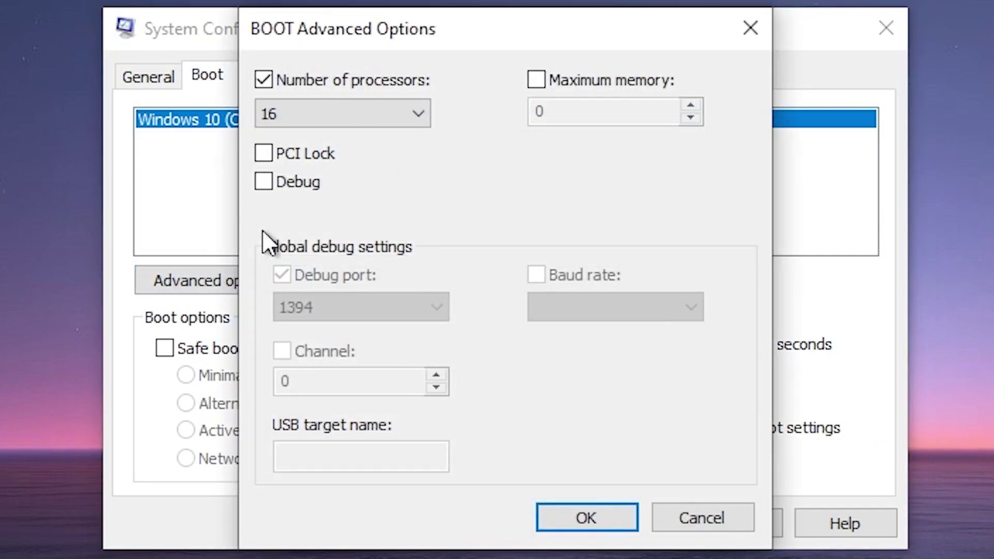
left_click(260, 77)
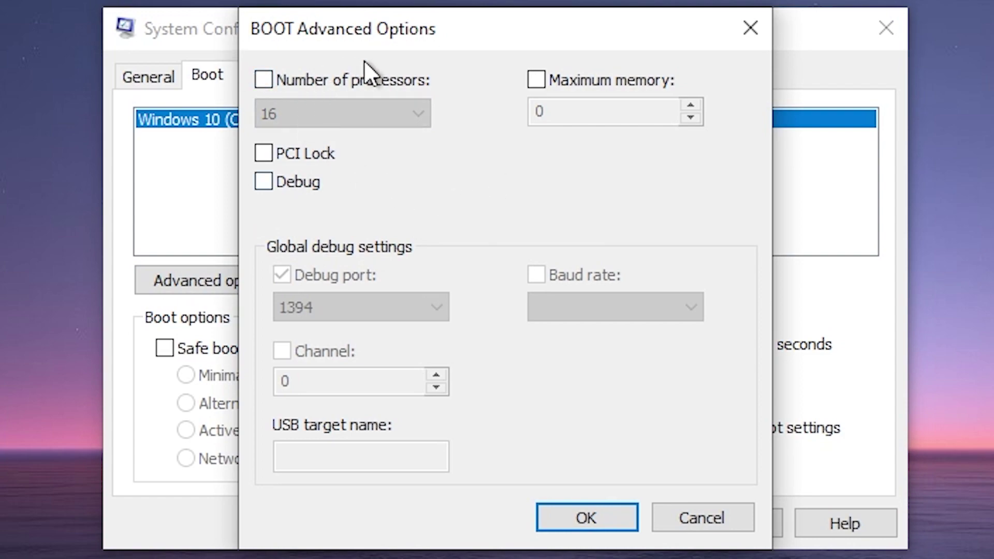
left_click(268, 82)
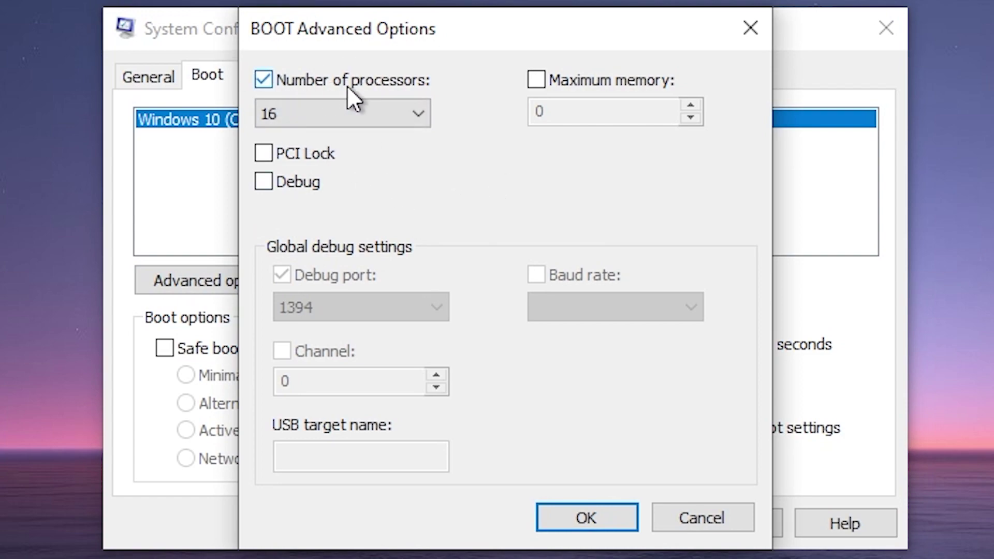
left_click(412, 121)
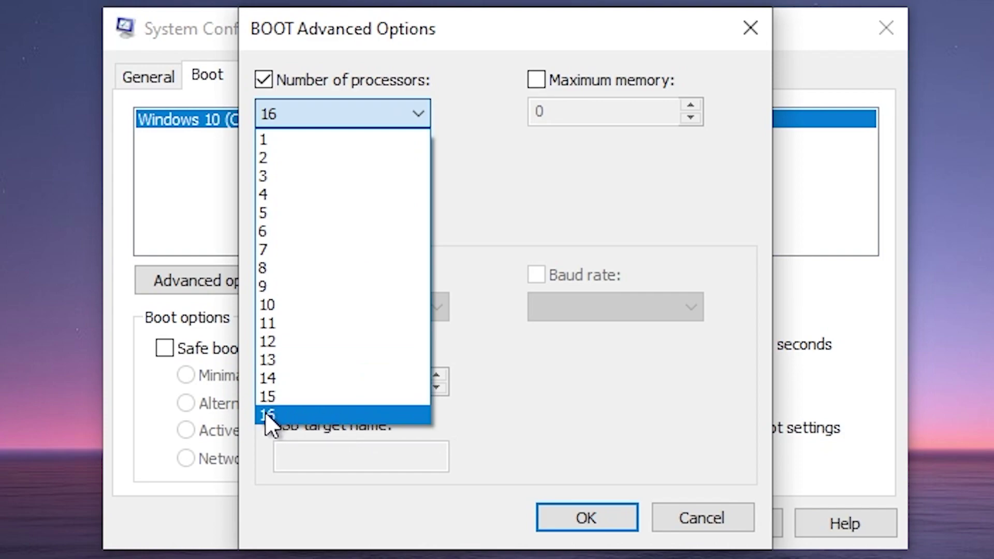
left_click(327, 408)
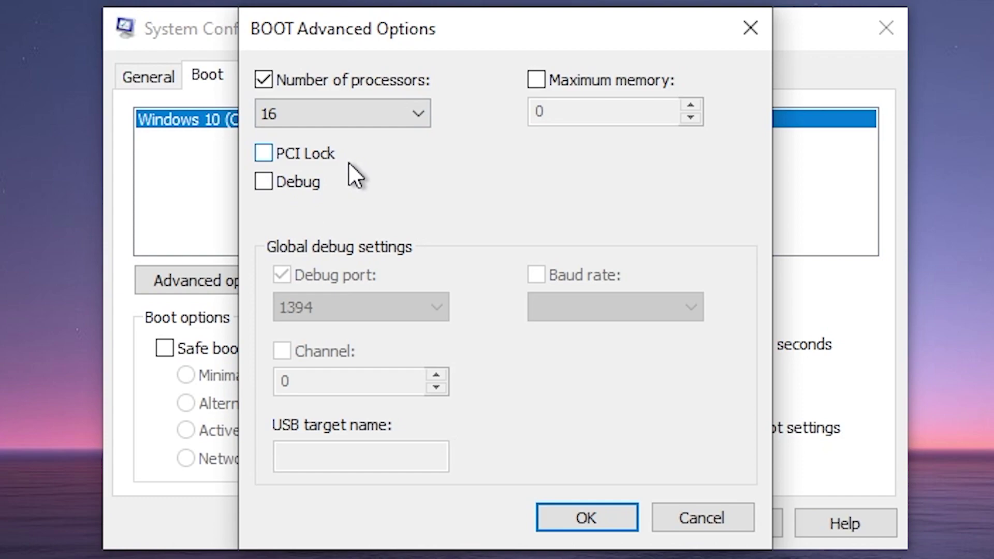
left_click(585, 517)
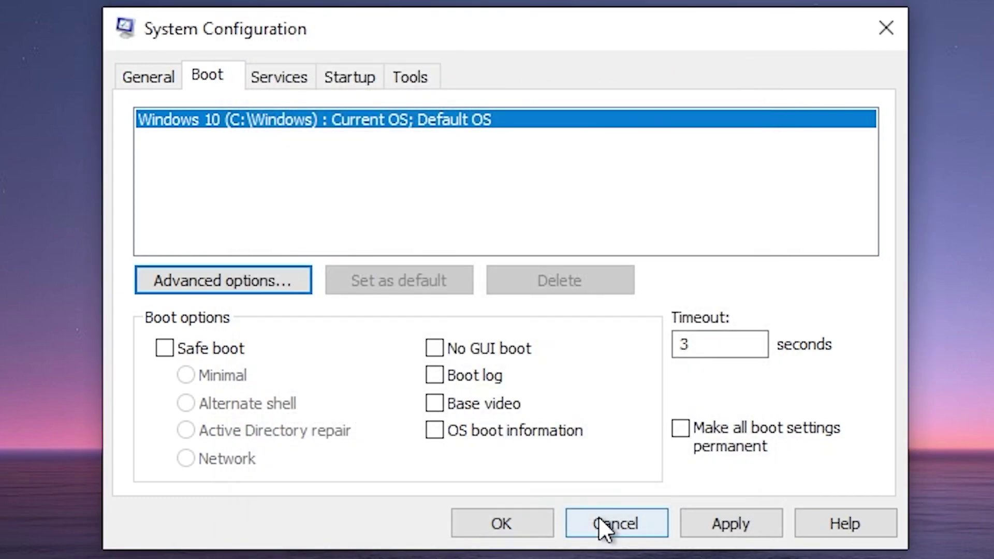
- Launch Change UAC Settings from the System Configuration tools and set User Account Control to Never notify
left_click(412, 77)
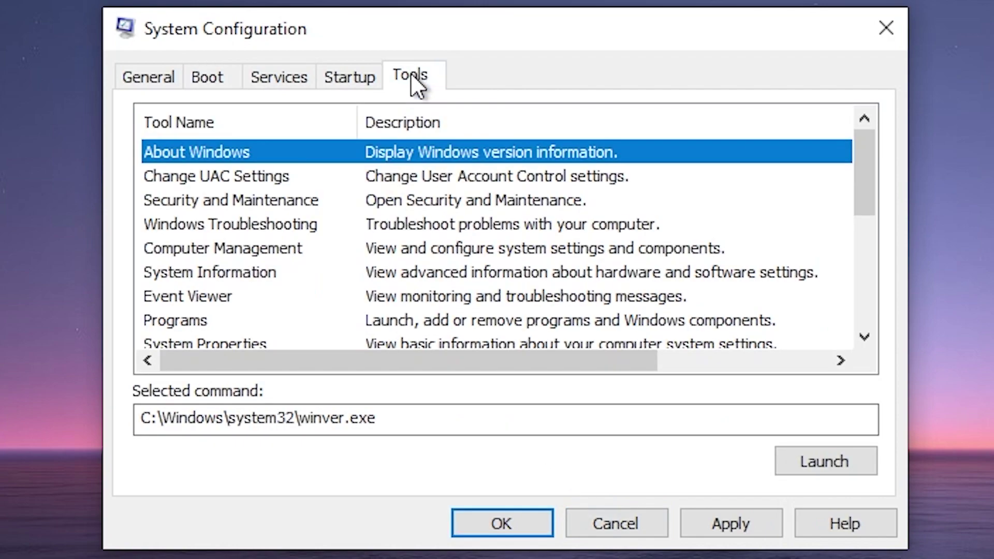
left_click(143, 185)
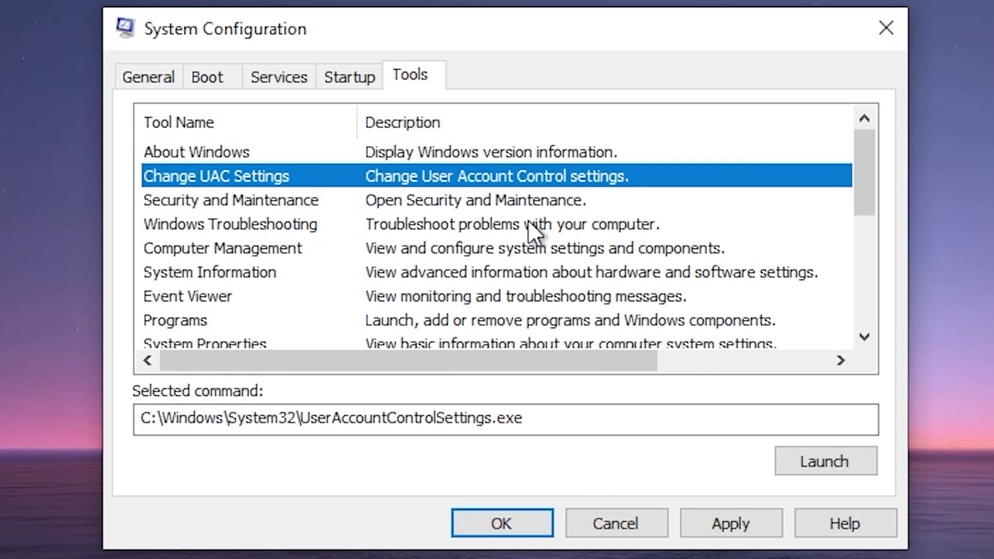
left_click(794, 469)
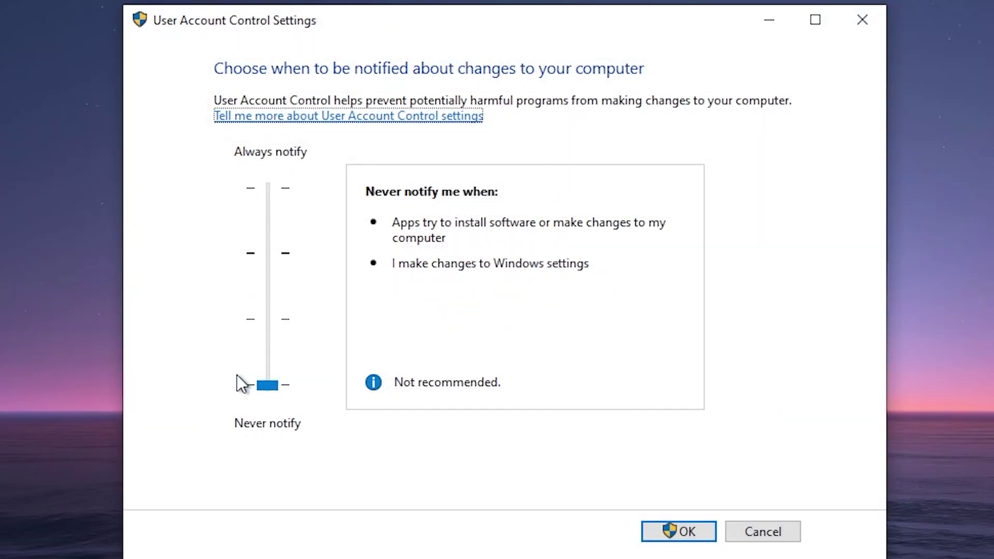
left_click_drag(277, 386, 262, 441)
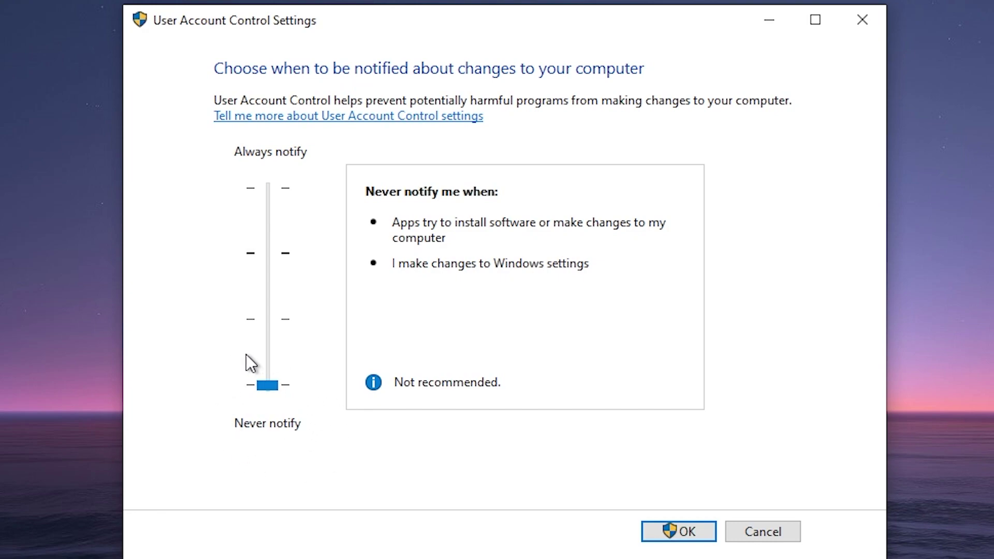
left_click(705, 529)
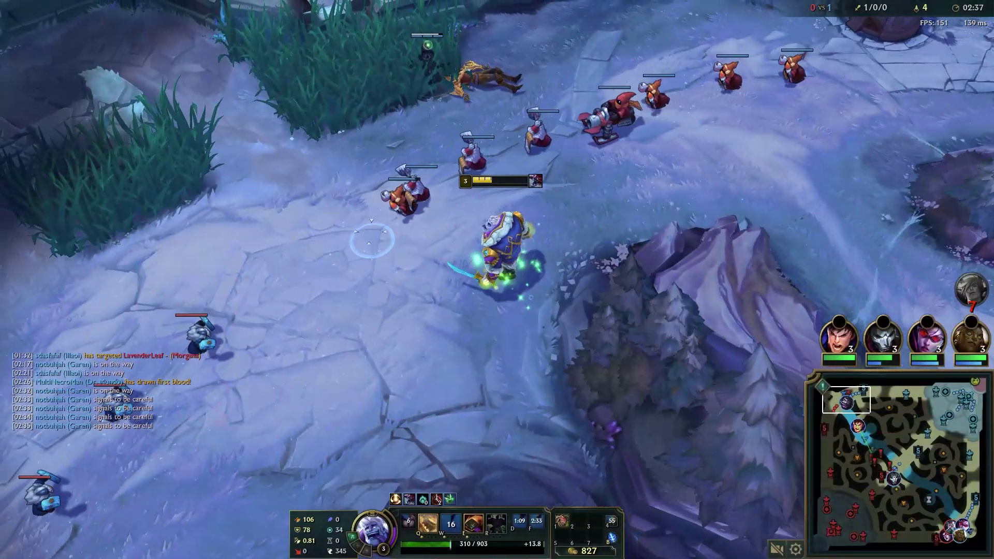
key("q")
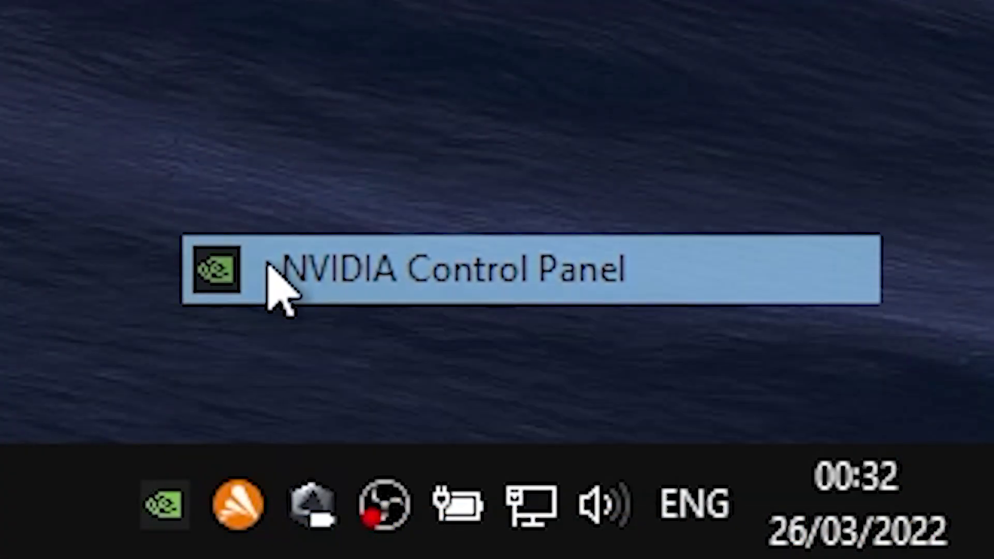
- Open NVIDIA Control Panel and choose League of Legends (league of legends.exe) as the program to customize in the 3D program settings
left_click(280, 285)
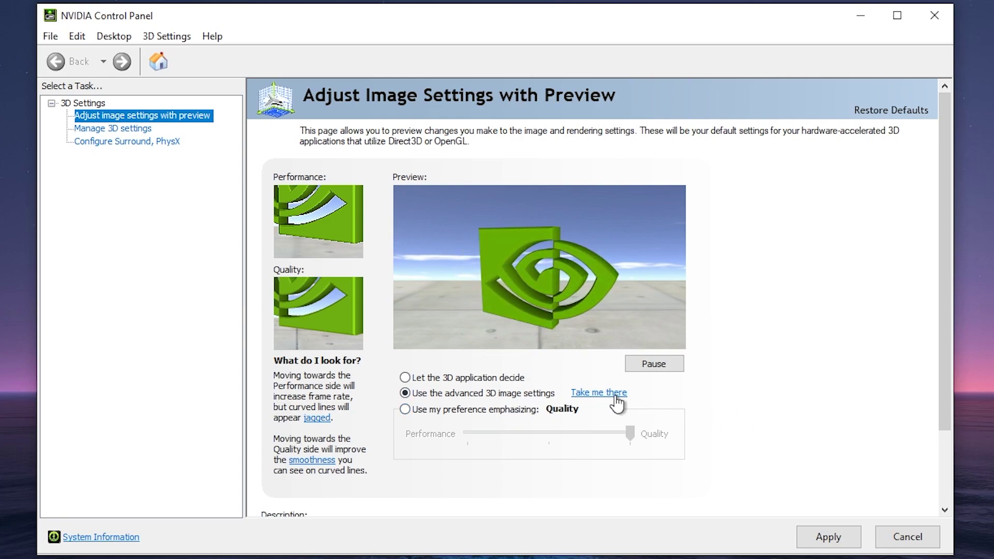
left_click(588, 394)
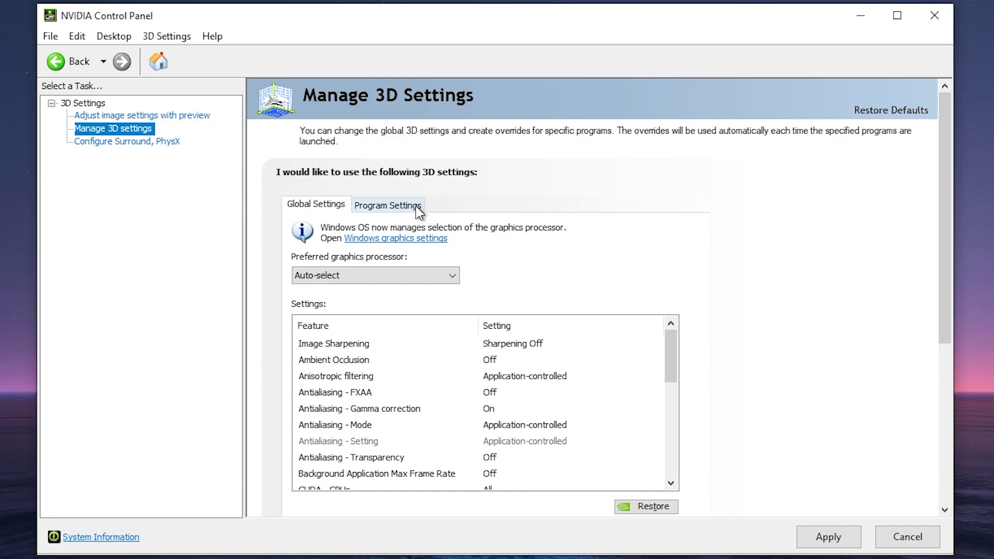
left_click(374, 207)
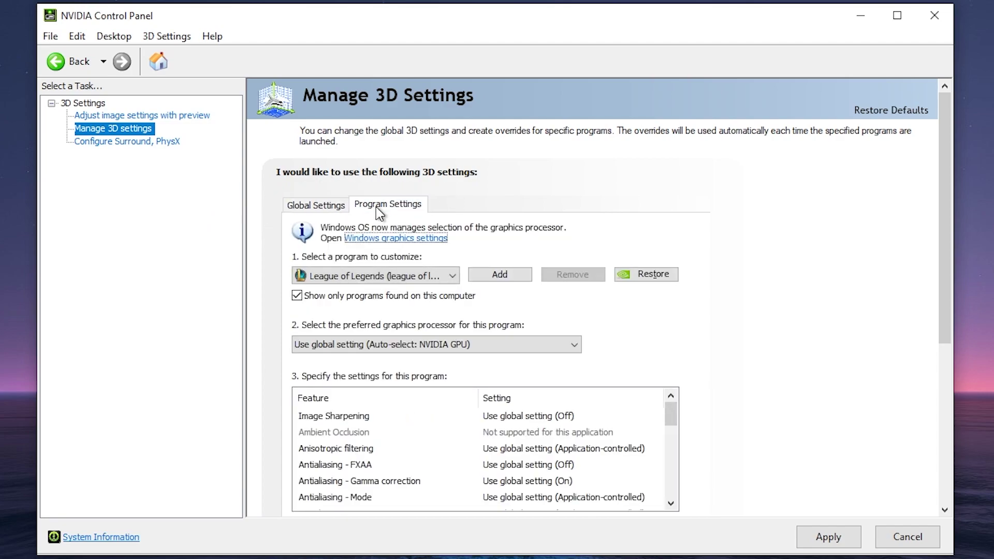
left_click(340, 278)
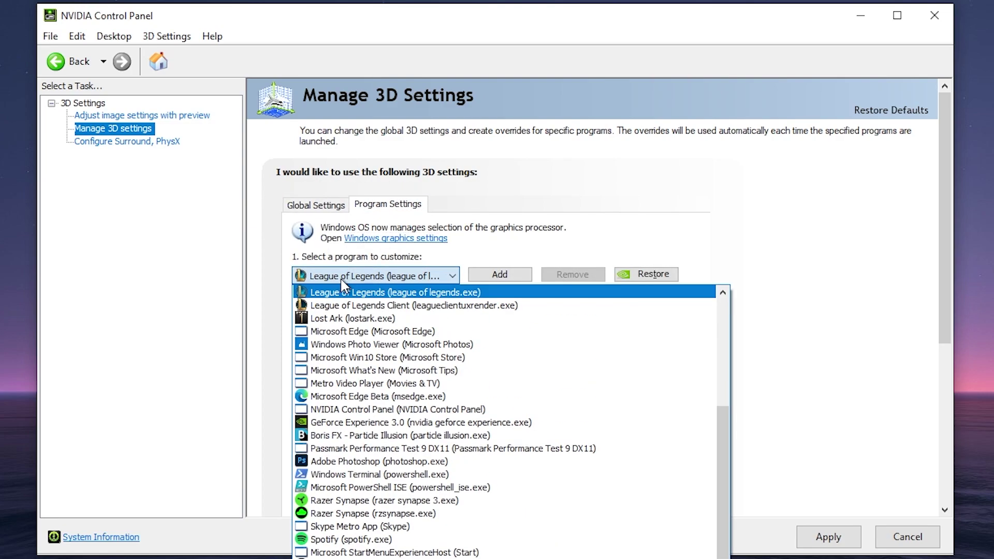
left_click(435, 291)
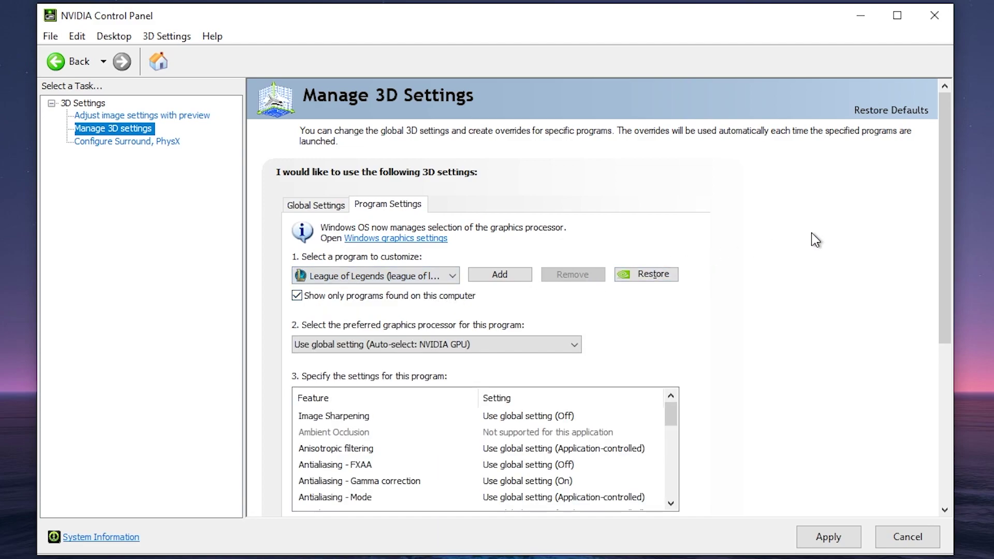
- Examine the League of Legends texture filtering settings for anisotropic sample optimization, negative LOD bias, quality and trilinear optimization
scroll(945, 238, "down", 3)
left_click_drag(671, 334, 669, 396)
left_click(402, 342)
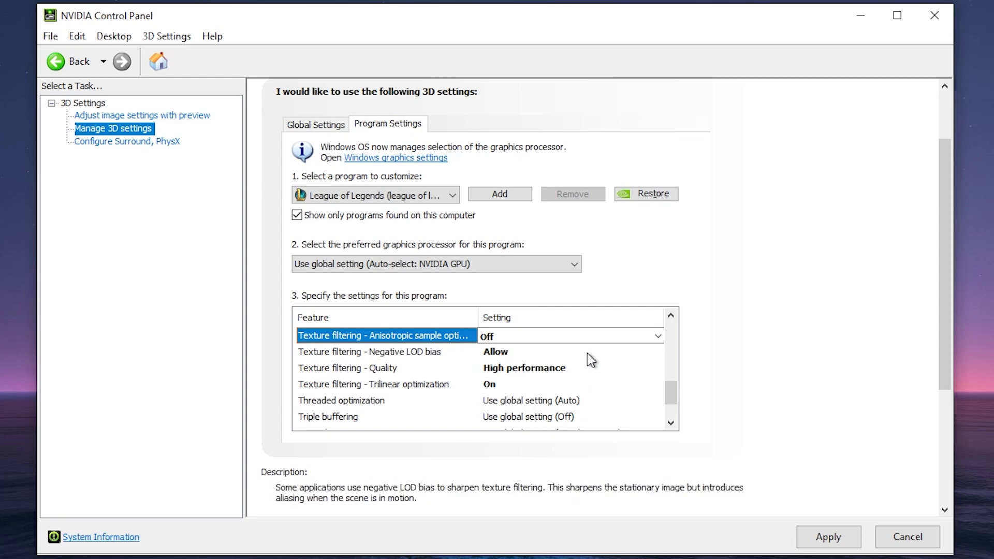
left_click(471, 384)
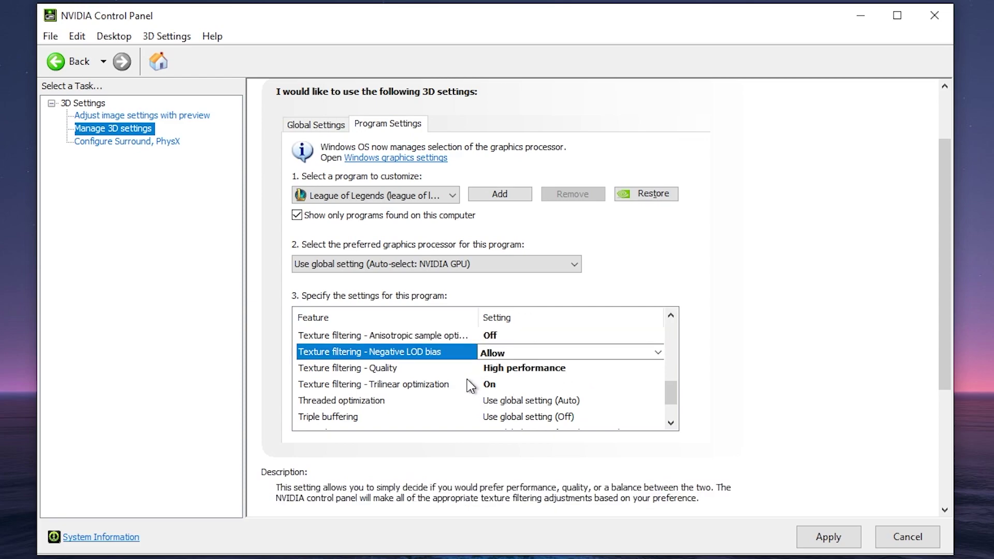
key("Up")
key("Up")
key("Up")
key("Down")
key("Down")
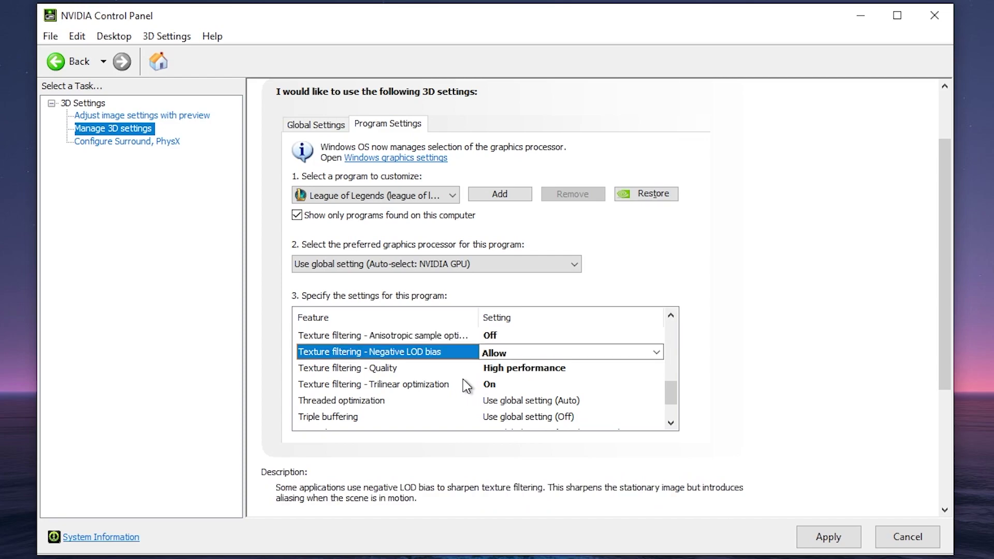
key("Down")
key("Up")
key("Up")
key("Up")
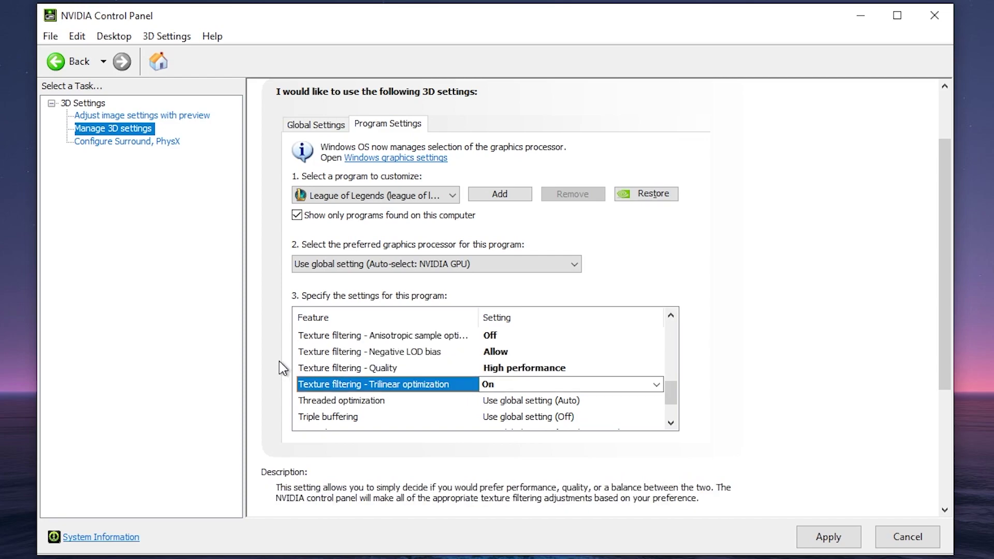
key("Down")
key("Down")
key("Down")
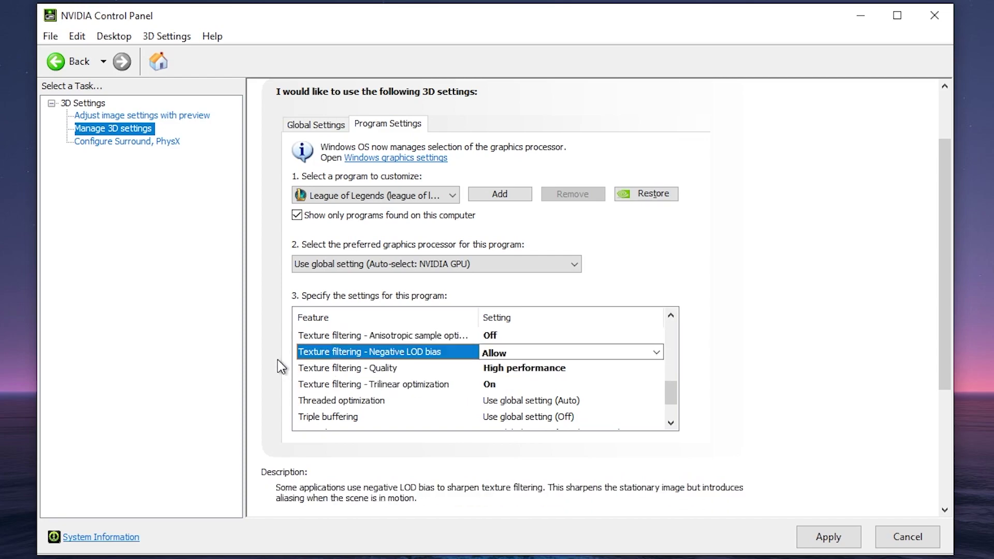
key("Up")
key("Up")
key("Up")
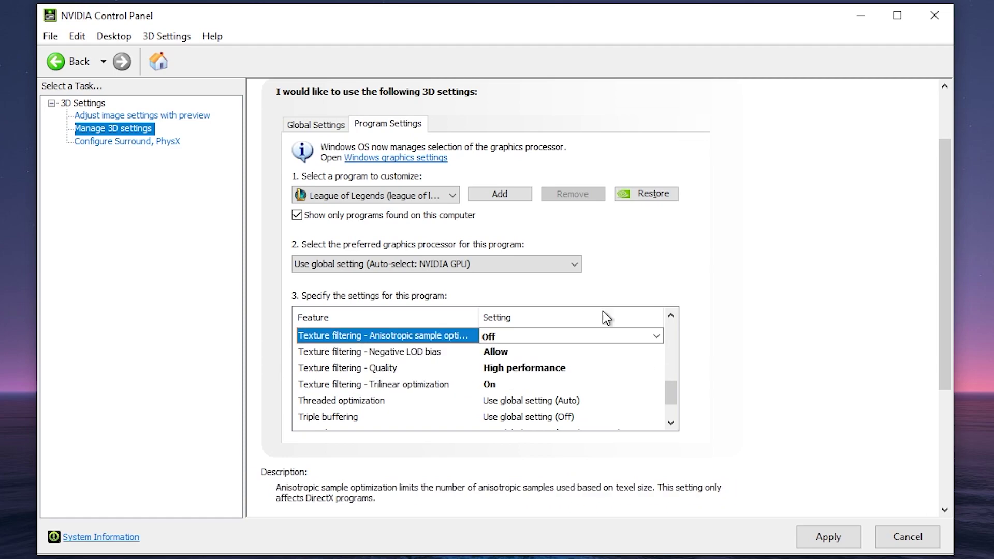
left_click(670, 314)
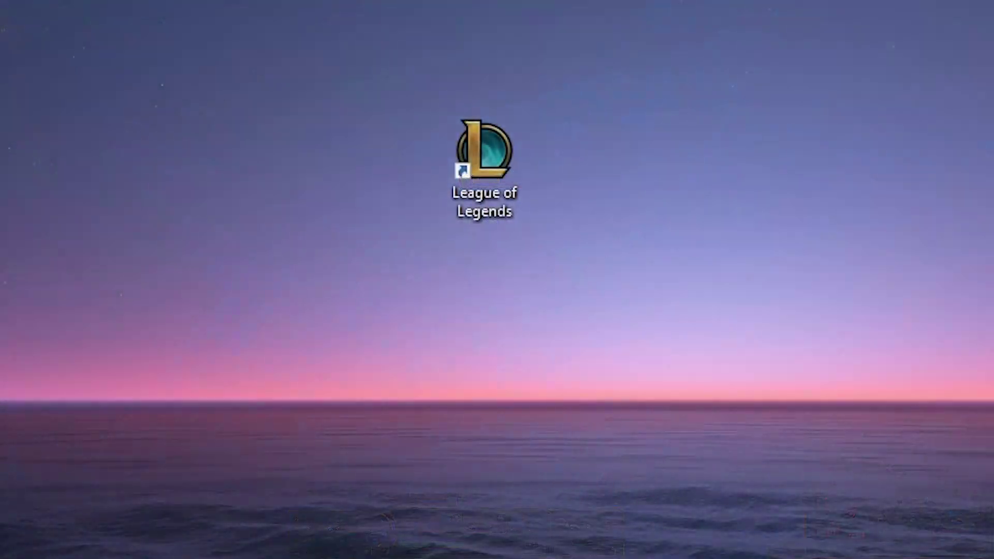
- Open the file location from the League of Legends shortcut's properties and go to the League of Legends folder under Riot Games
right_click(467, 150)
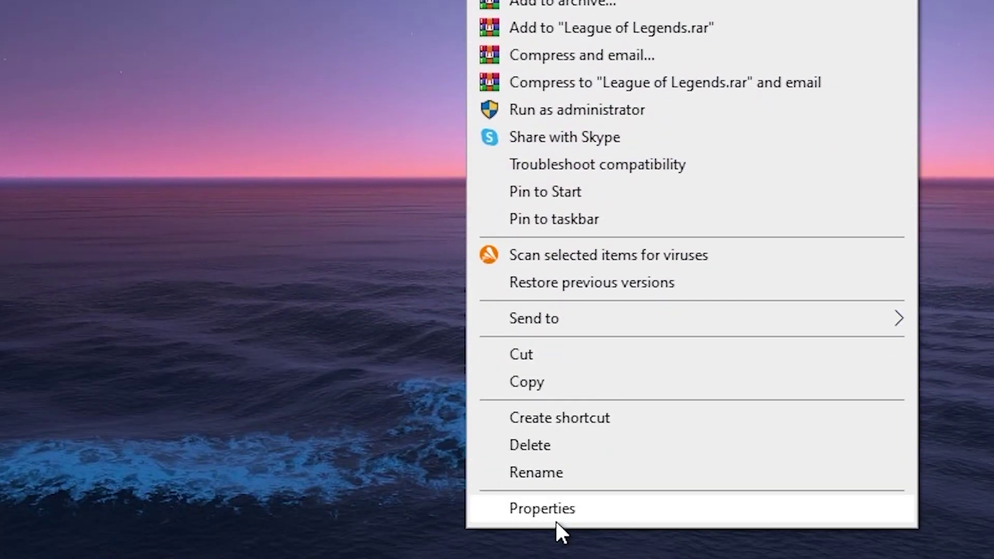
left_click(556, 520)
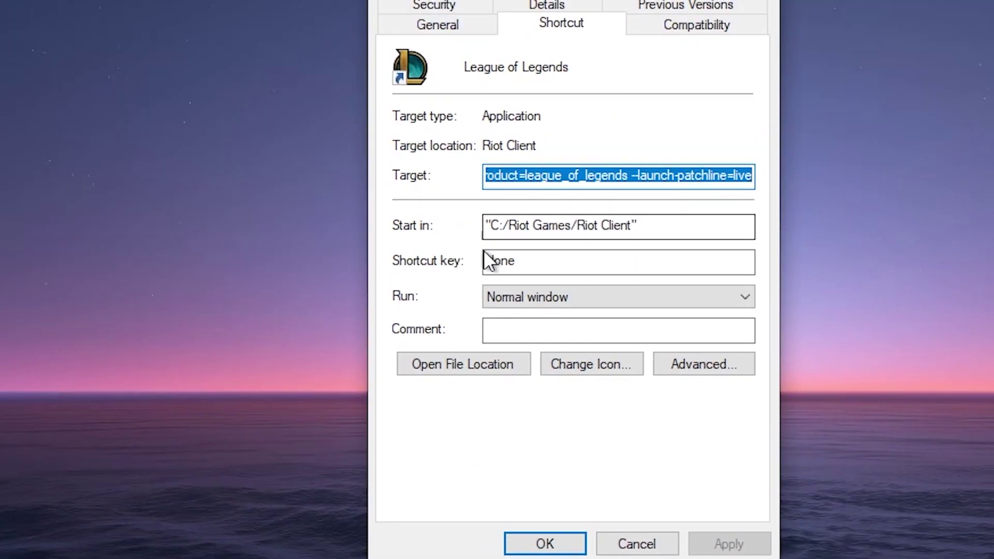
left_click(458, 364)
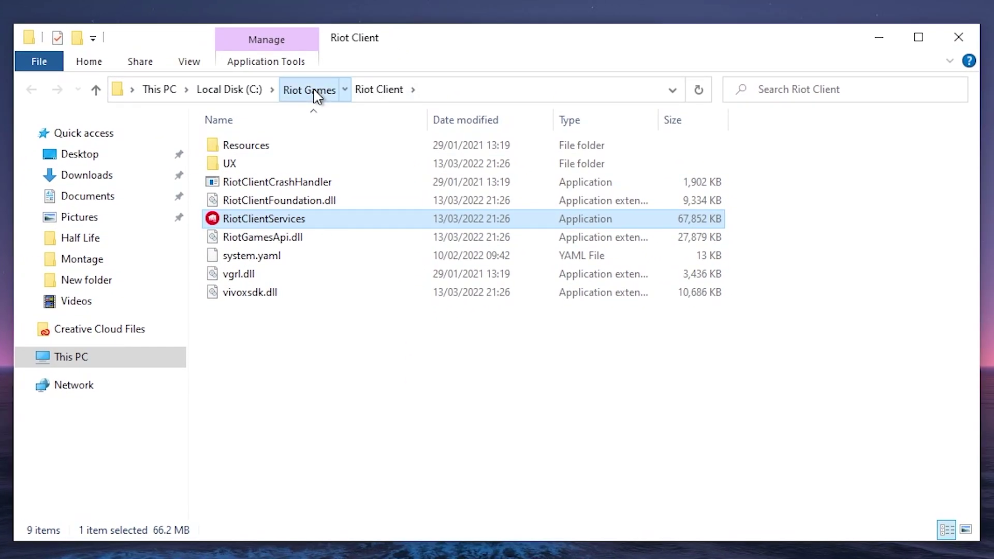
mouse_move(316, 95)
left_mouse_down()
mouse_move(344, 104)
mouse_move(319, 96)
left_mouse_up()
left_click(317, 91)
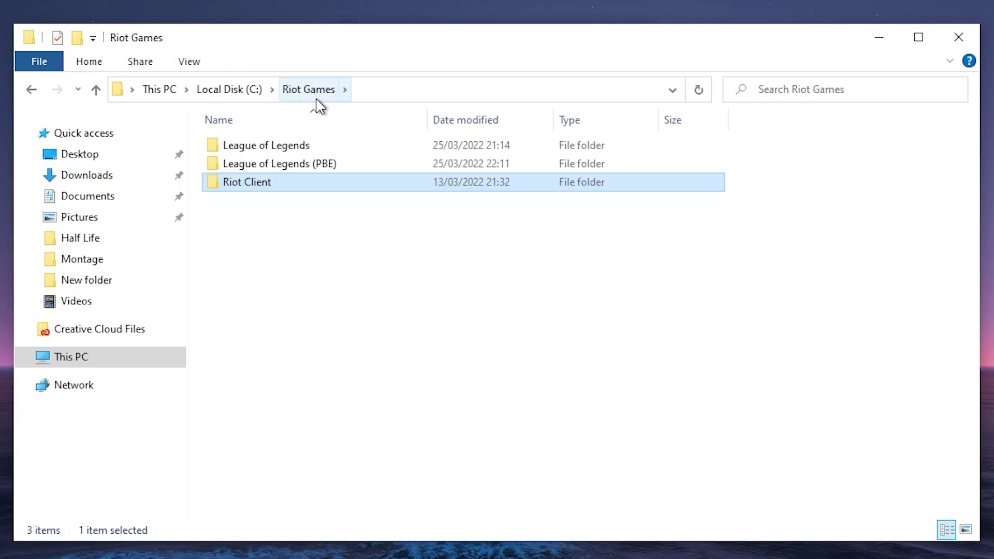
double_click(242, 150)
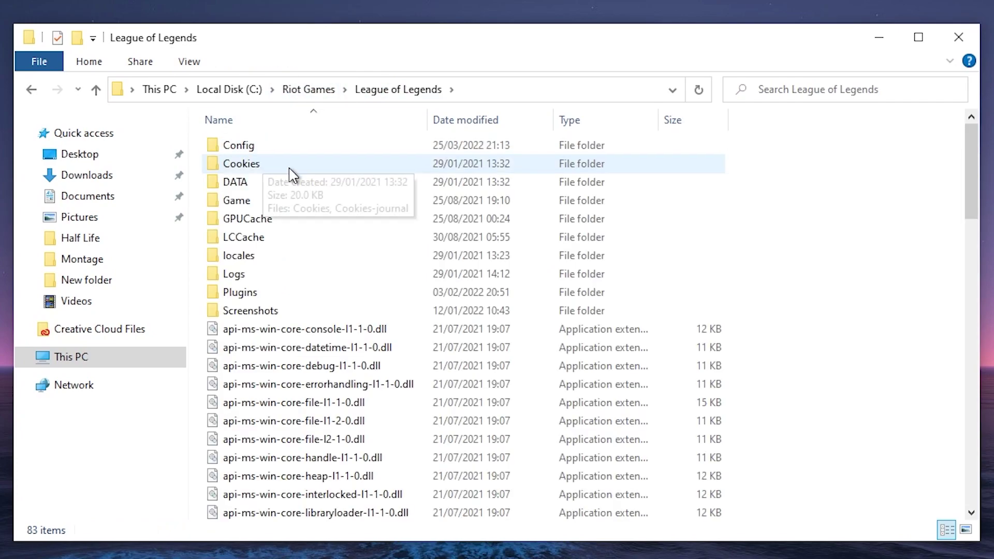
- Open the compatibility properties of the LeagueClient application and toggle Disable fullscreen optimizations
left_click_drag(972, 173, 971, 417)
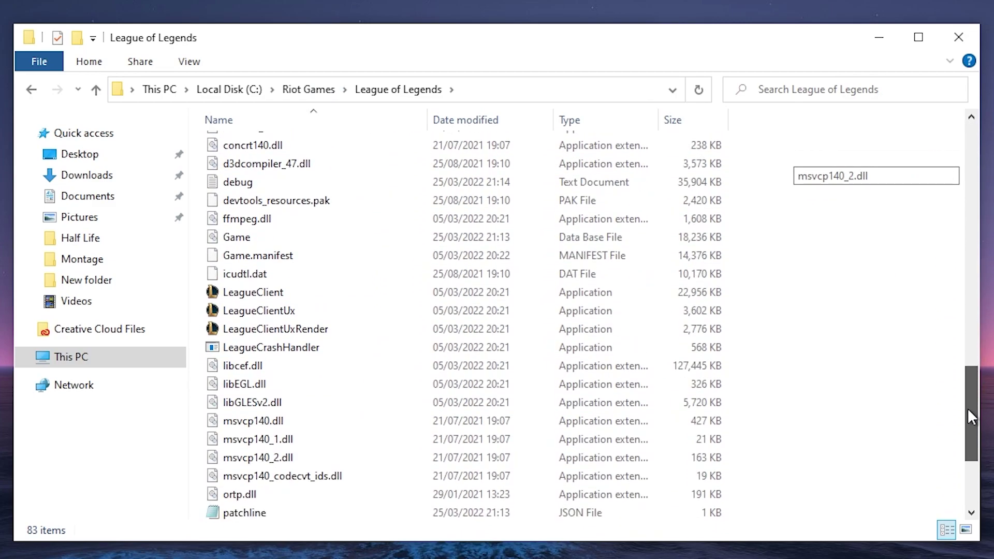
right_click(262, 292)
key("r")
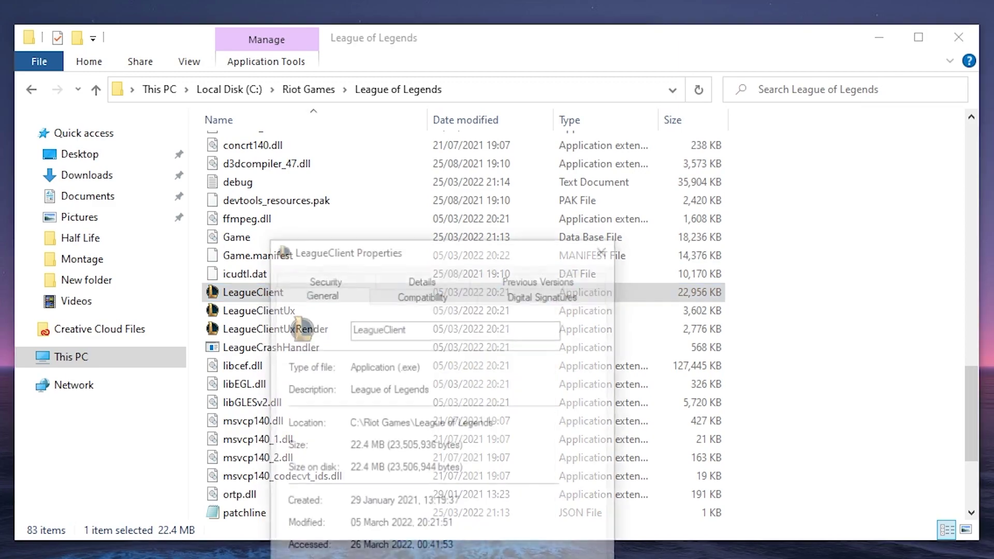
left_click_drag(344, 153, 330, 56)
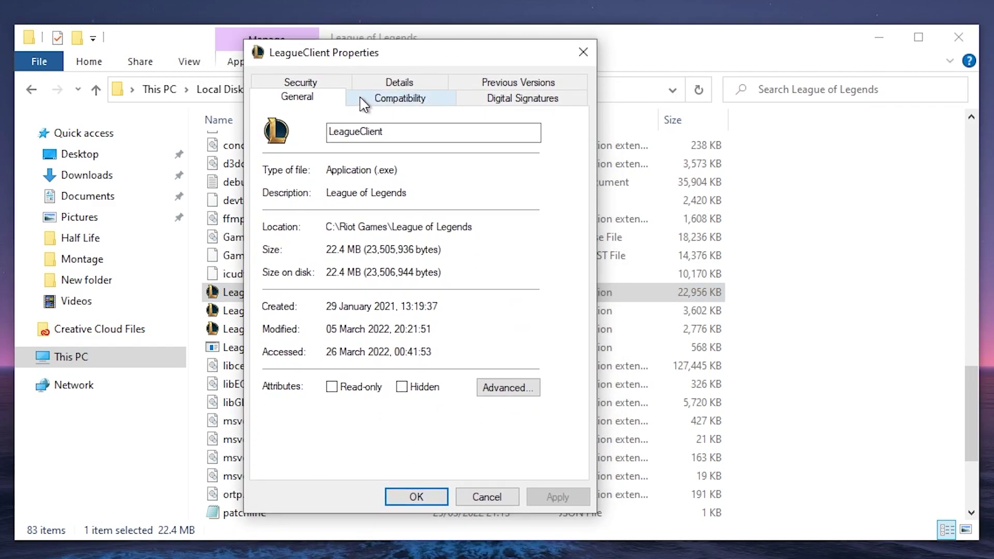
left_click(429, 104)
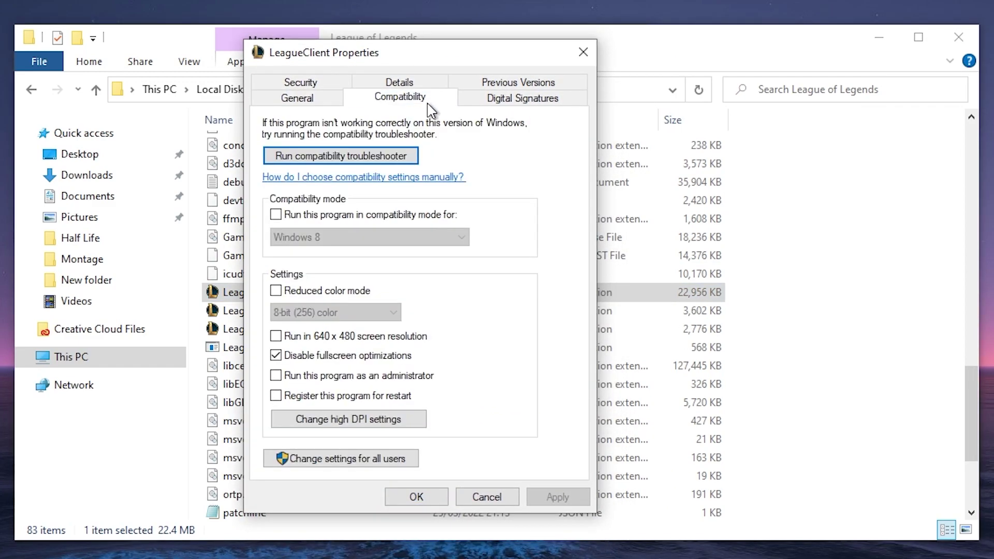
left_click(276, 356)
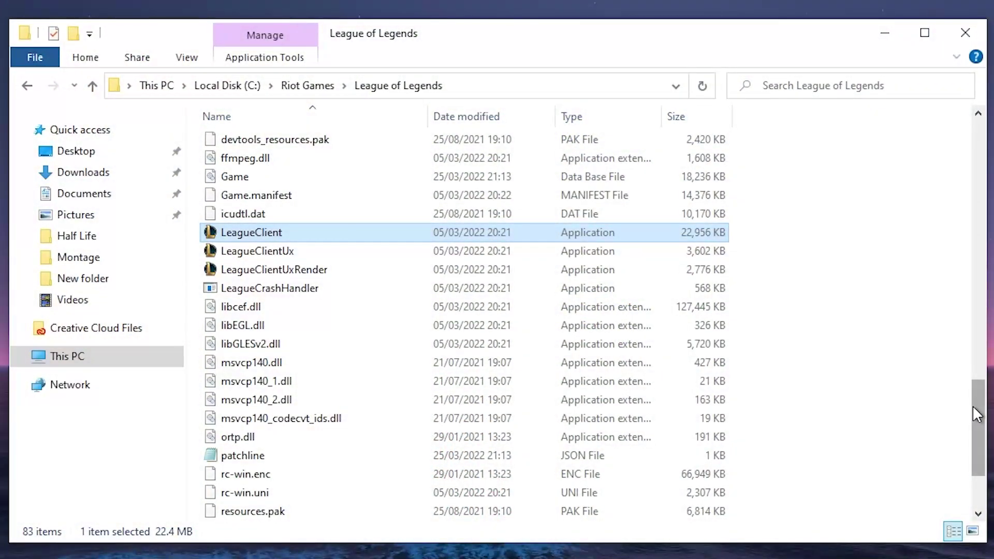
- Open the game CFG file from the League of Legends Config folder in Notepad
left_click_drag(974, 409, 975, 152)
left_click(230, 142)
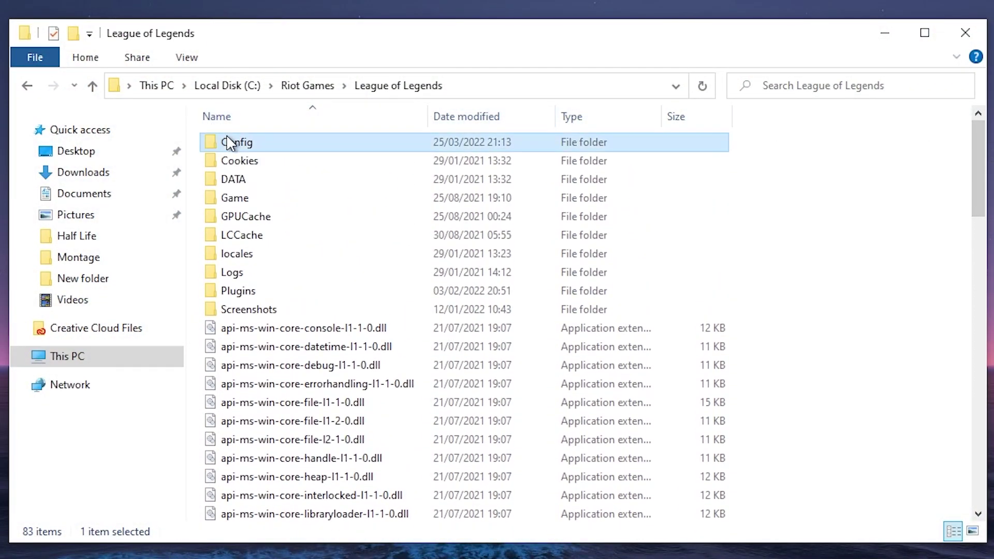
double_click(230, 142)
left_click(234, 181)
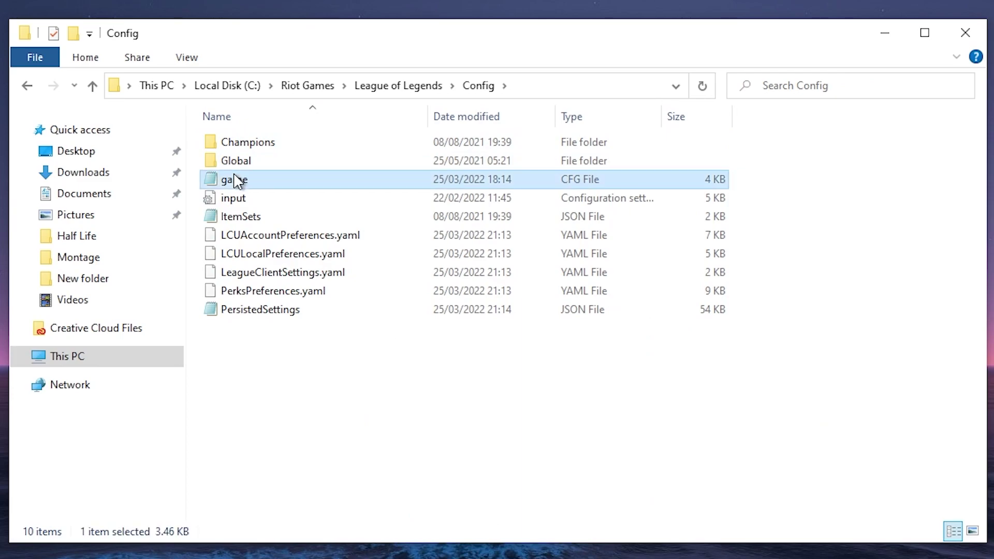
right_click(228, 183)
left_click(290, 290)
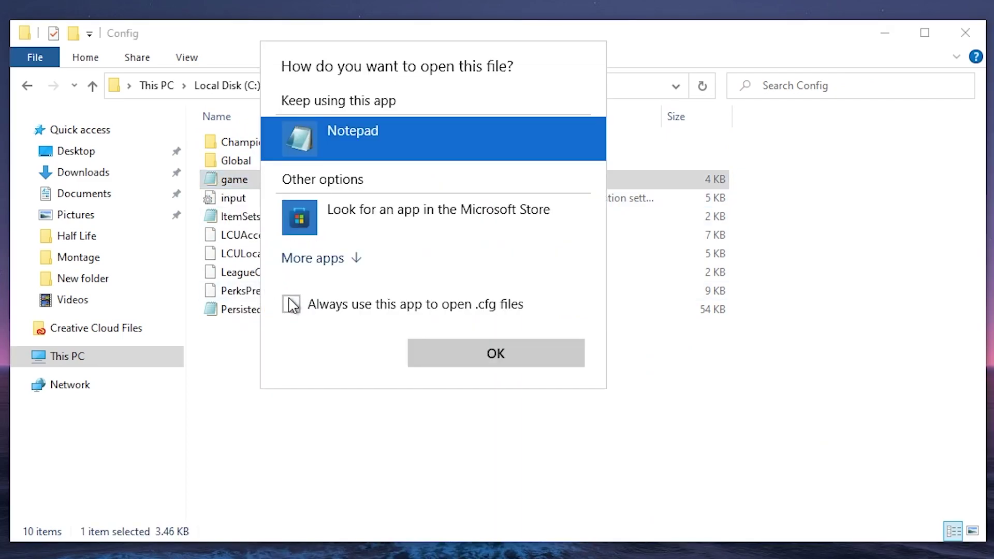
left_click(495, 353)
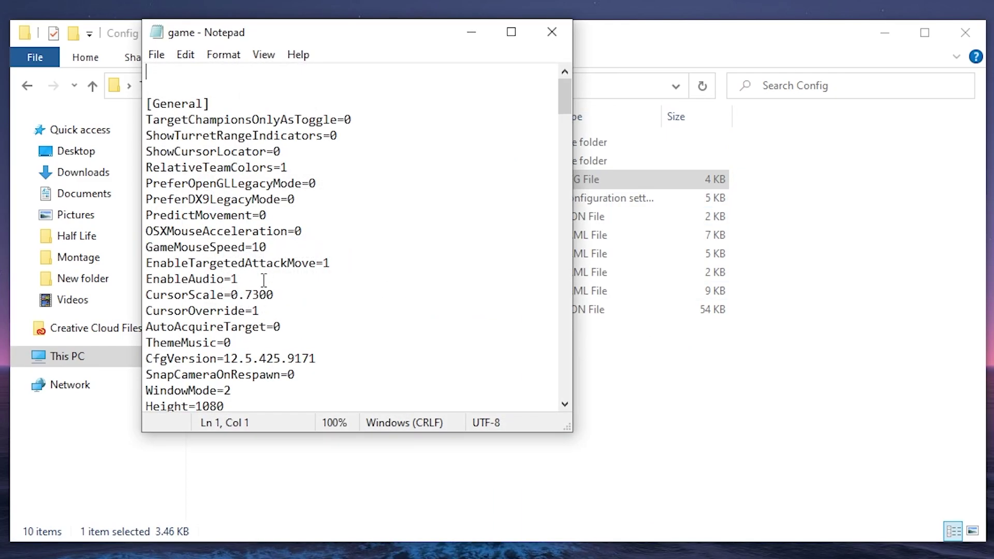
- Set Height to 800 and Width to 600 in the General section of the game configuration file
left_click_drag(562, 107, 564, 133)
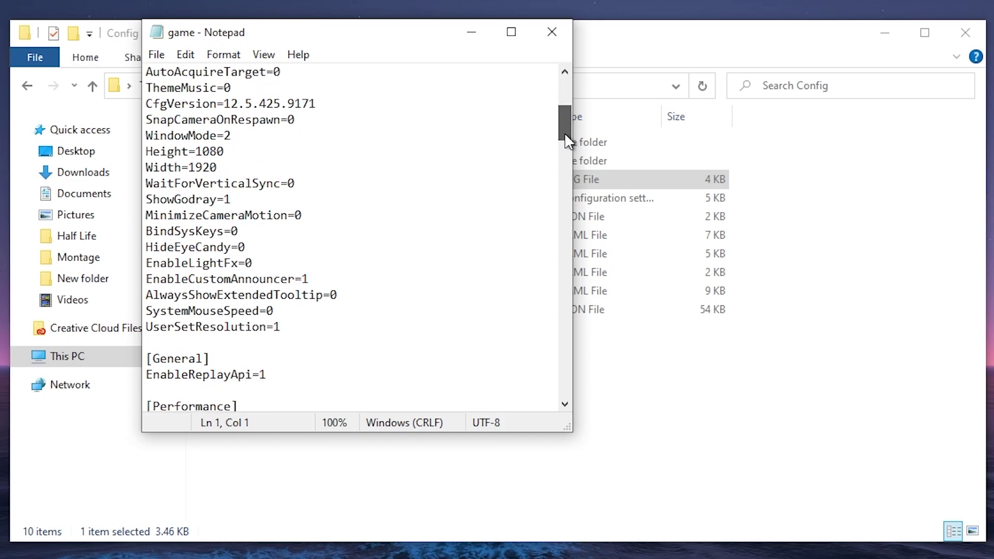
left_click_drag(266, 169, 133, 143)
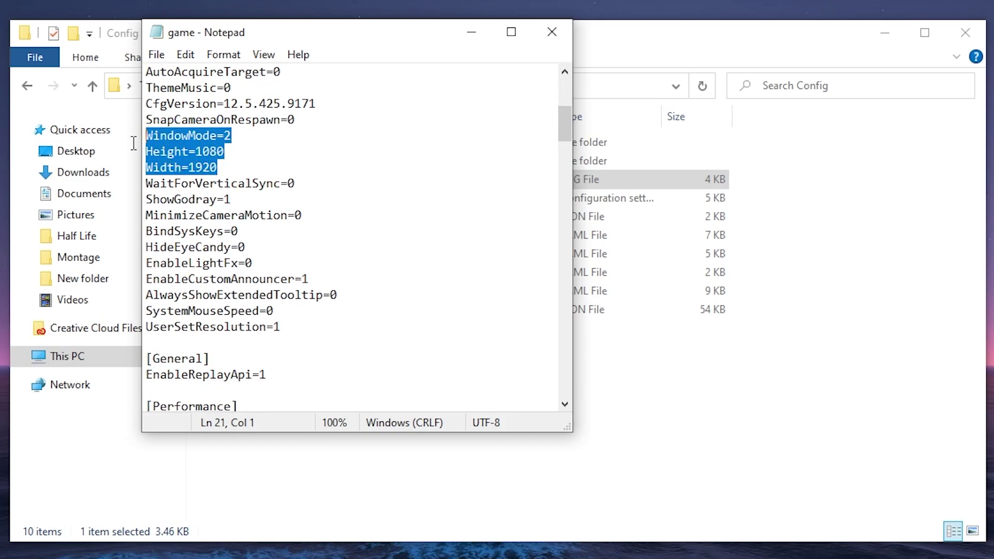
left_click(225, 165)
left_click_drag(225, 165, 151, 155)
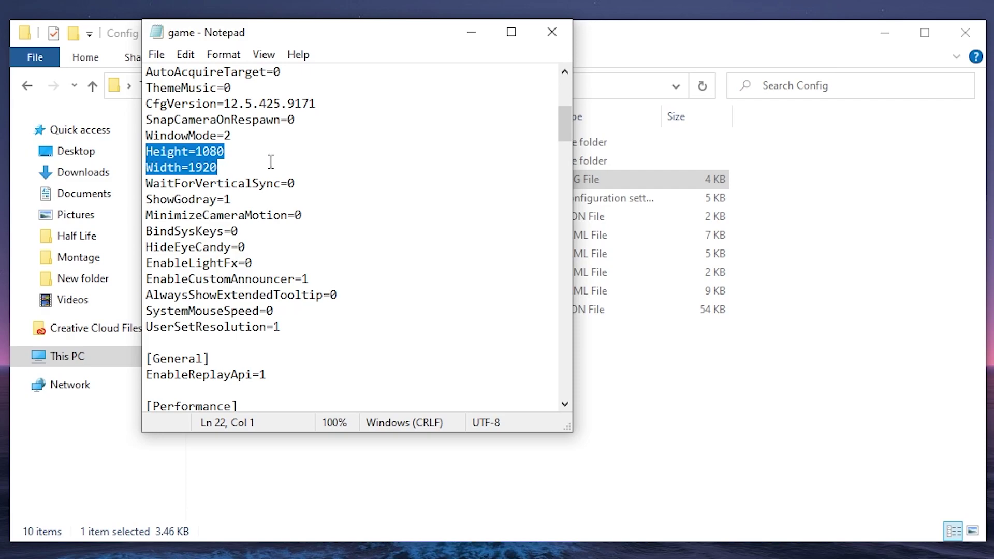
left_click(235, 151)
left_click_drag(236, 151, 202, 152)
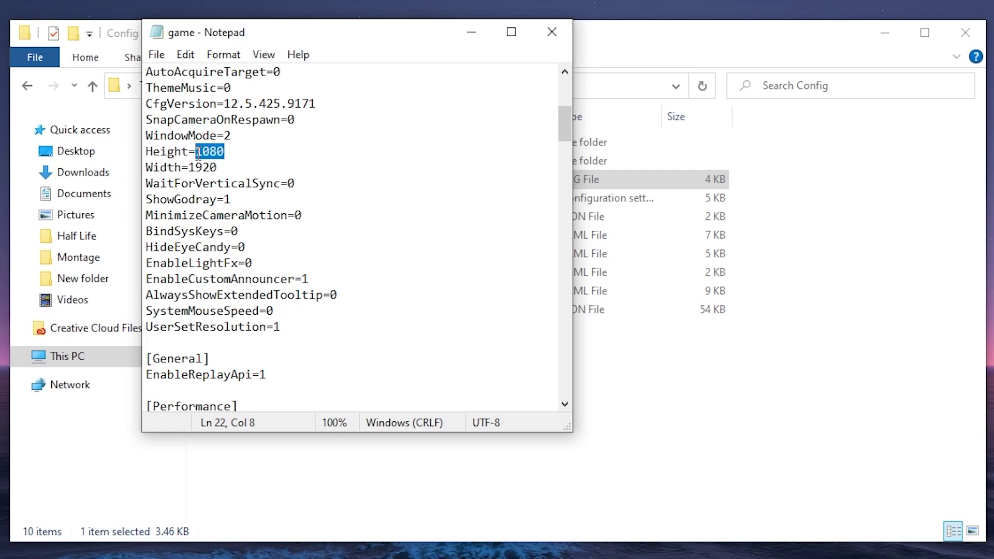
type("800")
key("BackSpace")
key("BackSpace")
key("BackSpace")
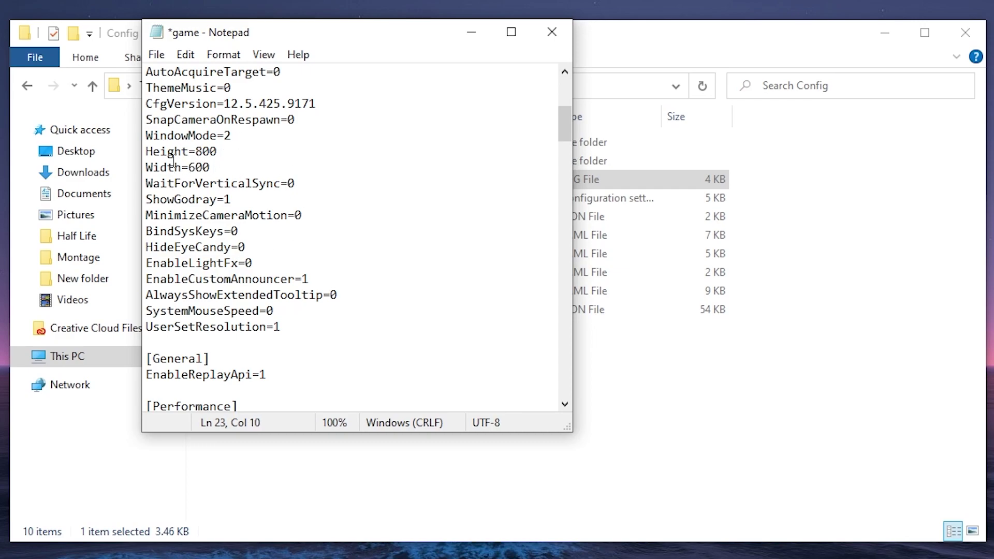
- Change the resolution in the game configuration file to Height=640 and Width=480
left_click_drag(229, 168, 153, 151)
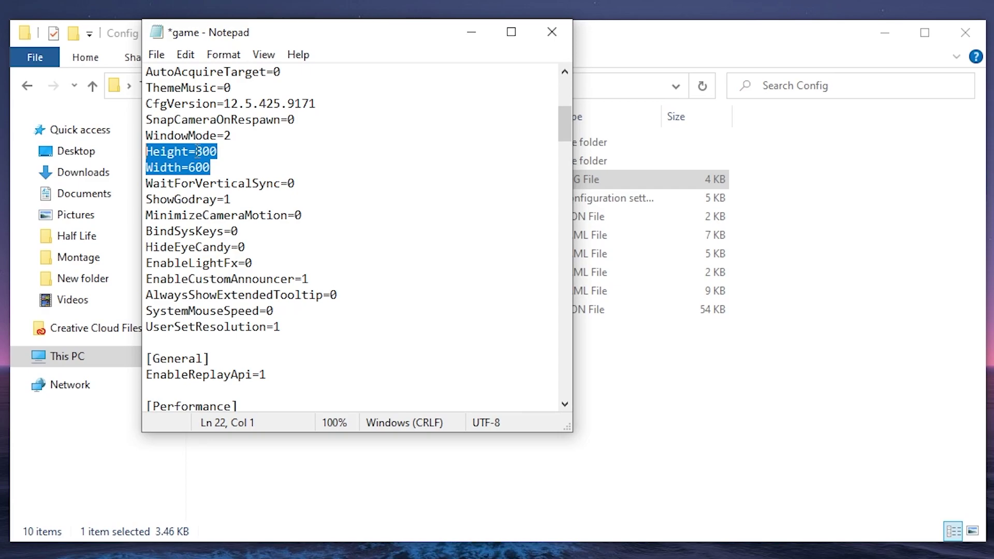
left_click(365, 168)
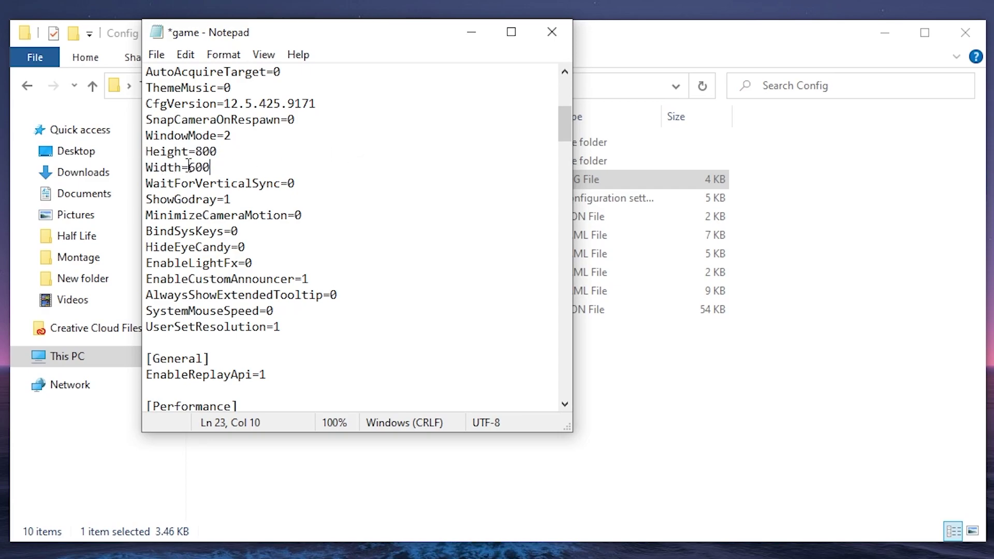
left_click_drag(218, 157, 195, 157)
type("640")
left_click_drag(213, 170, 147, 154)
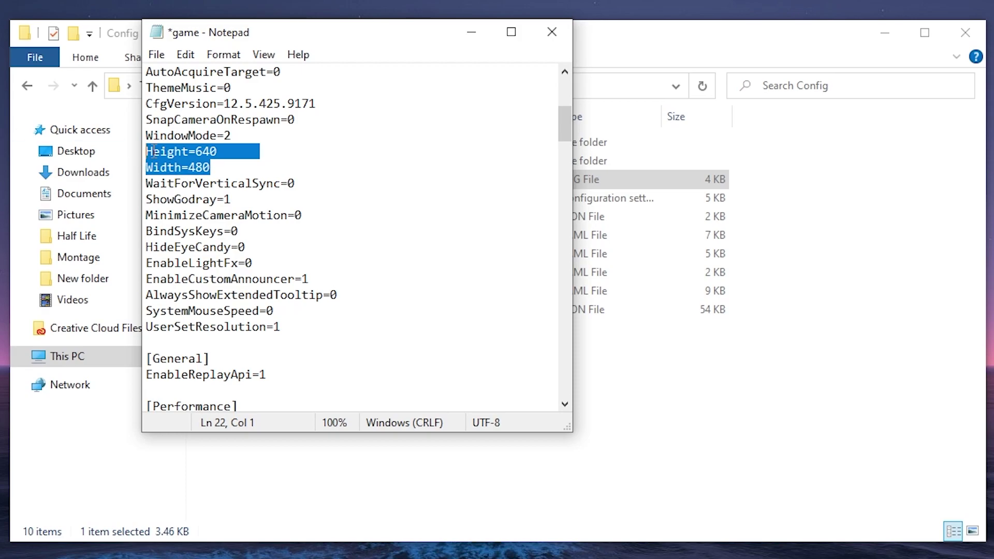
left_click(422, 176)
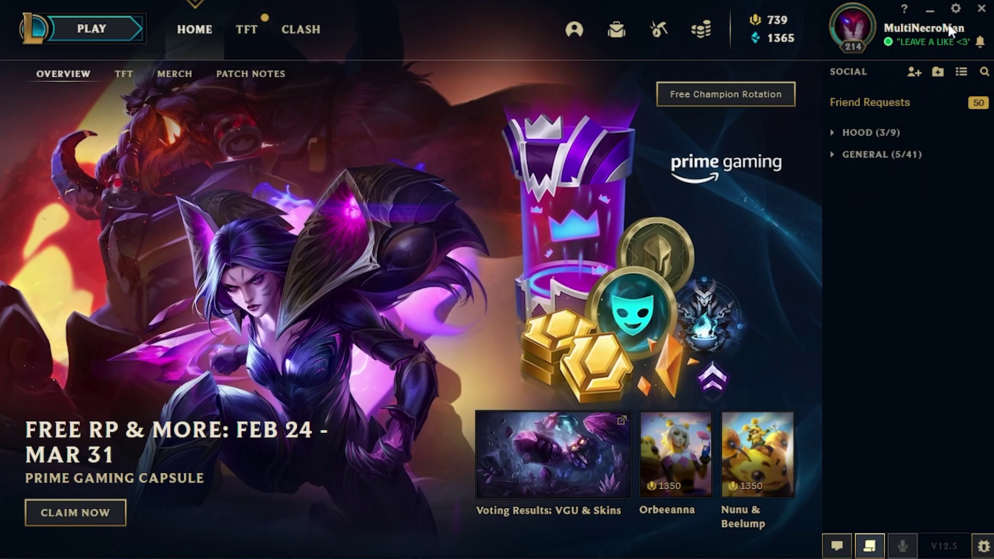
- In the League client's general settings, enable Low Spec Mode and set Close client during game to Always
left_click(955, 12)
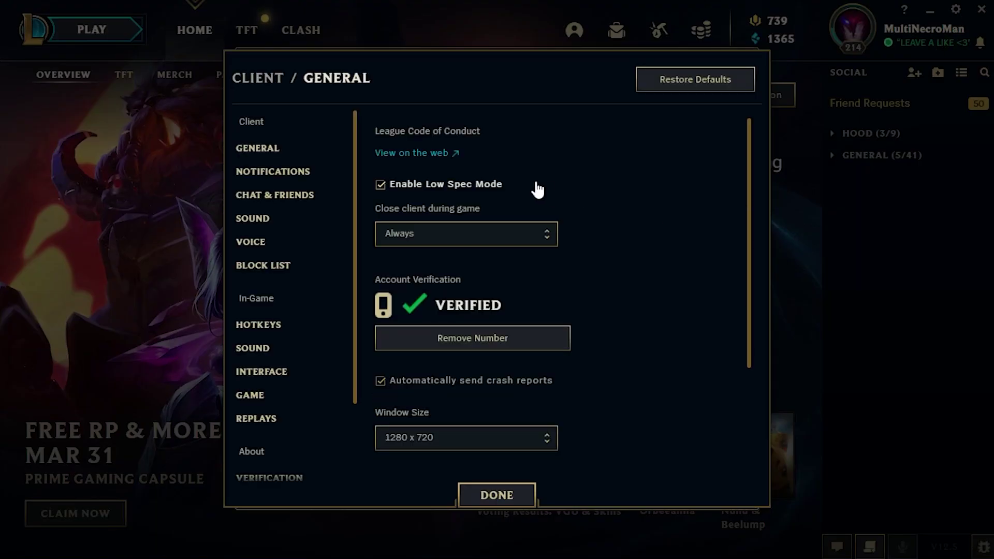
left_click(381, 185)
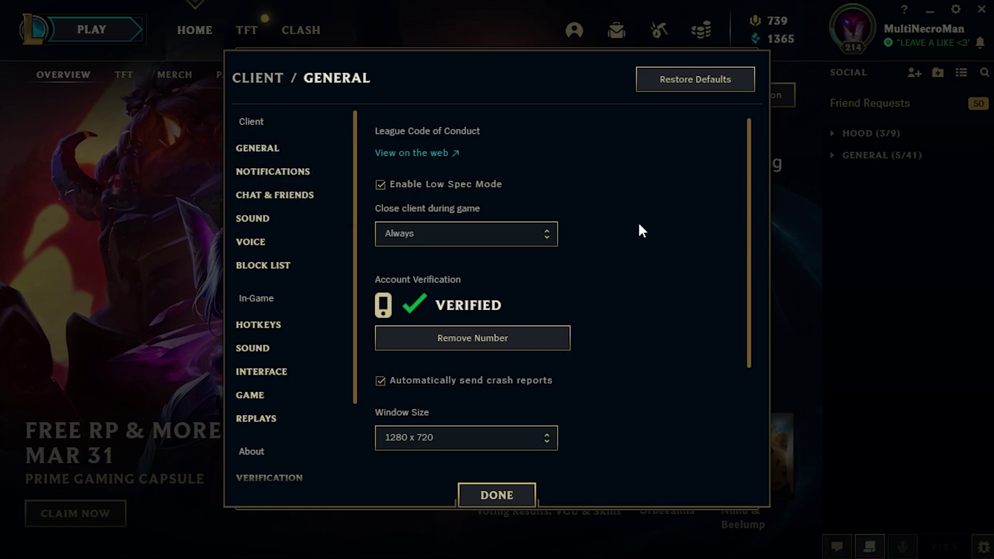
left_click(411, 232)
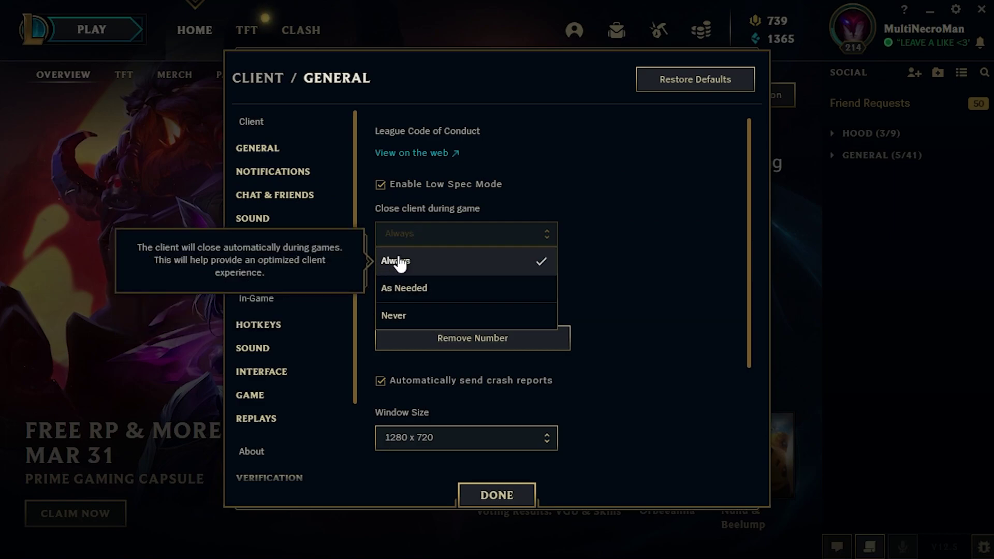
left_click(448, 264)
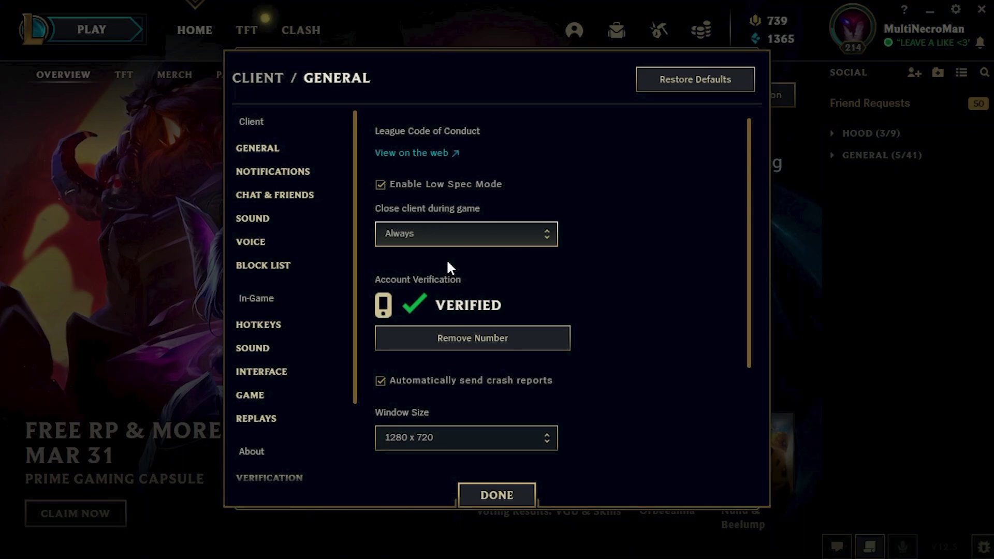
left_click(522, 495)
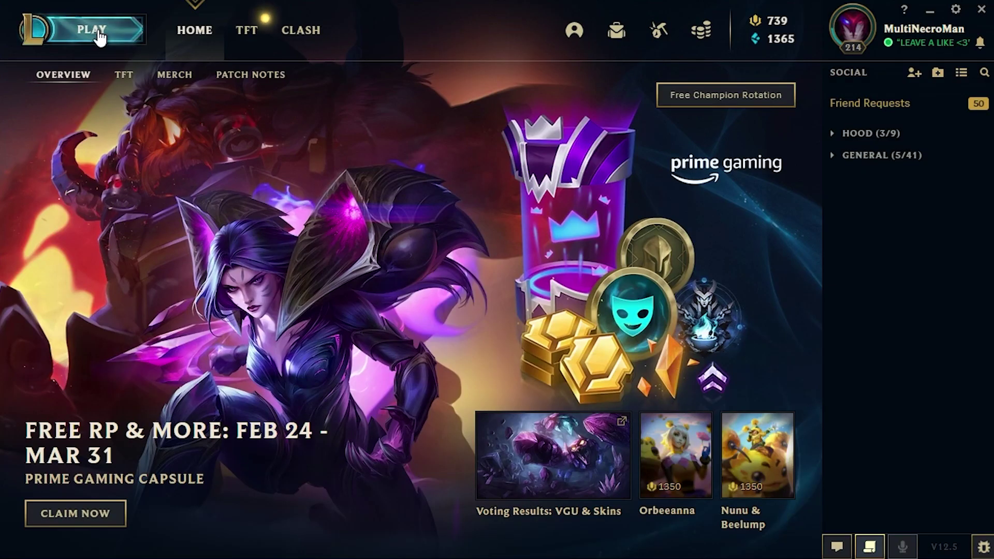
- Choose the Practice Tool as the training game mode in the League client and confirm it
left_click(91, 29)
left_click(191, 75)
left_click(486, 169)
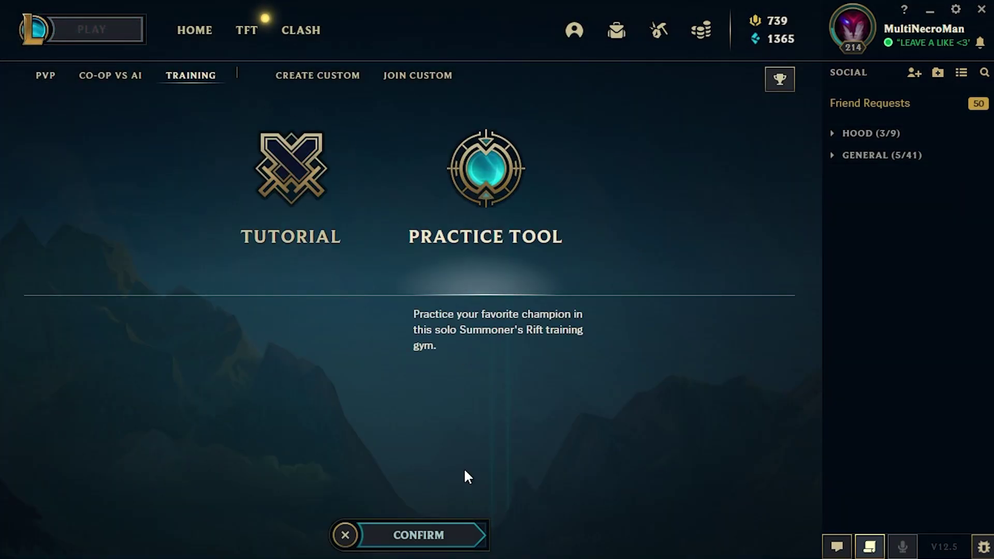
left_click(461, 538)
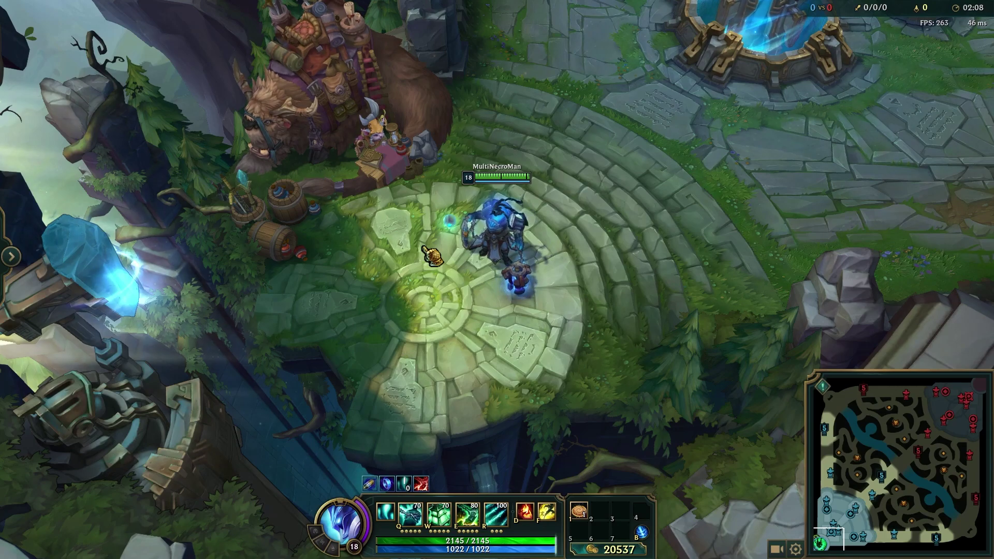
- Open the in-game video options and show the available resolutions
key("Escape")
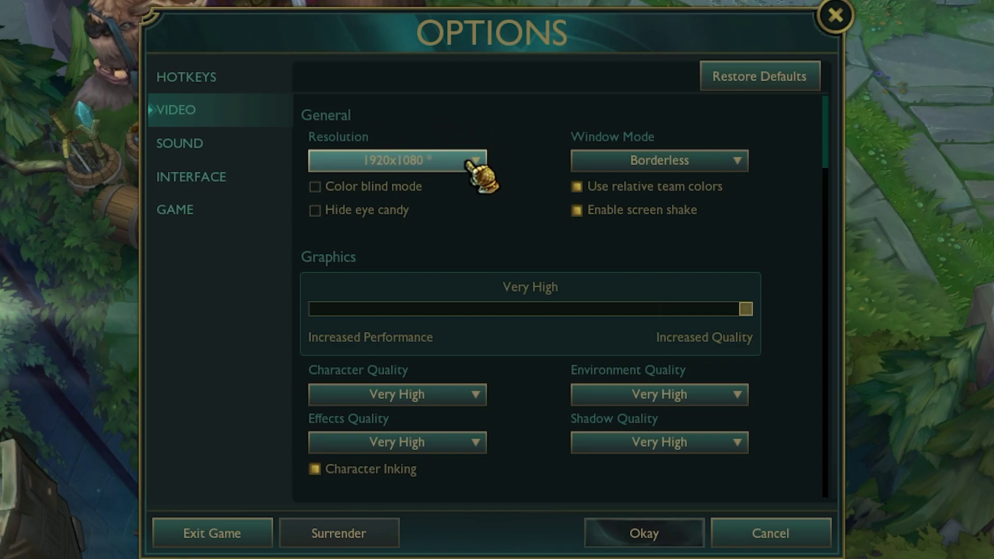
left_click(441, 164)
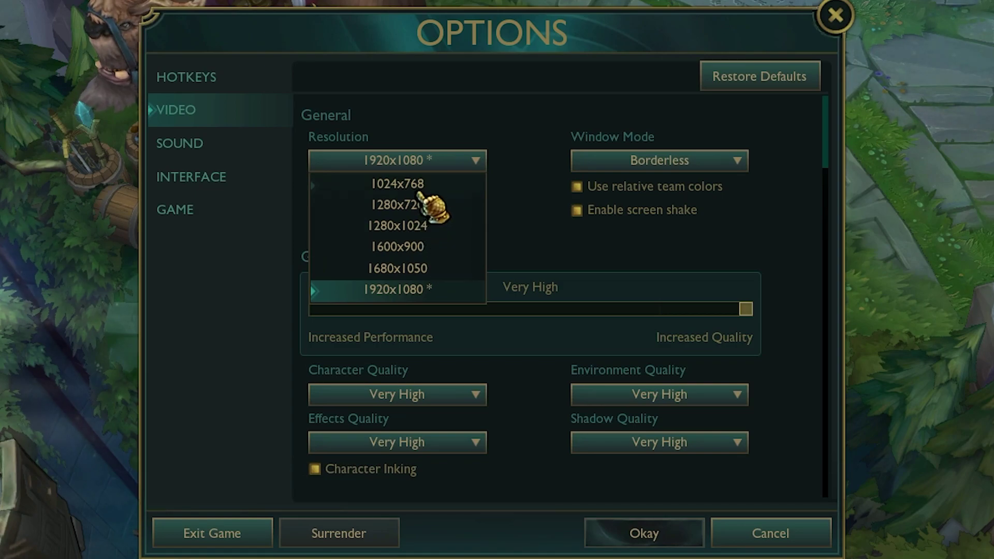